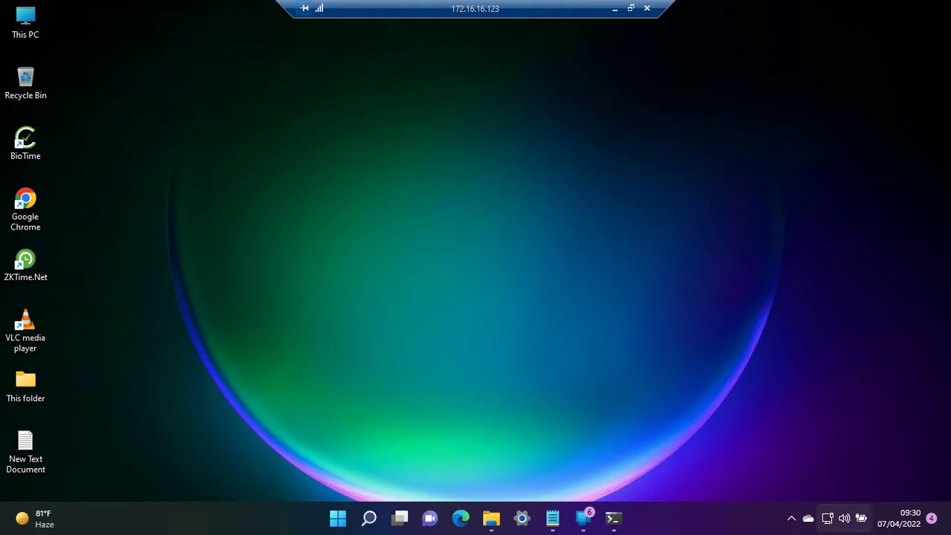
# Step: Check the laptop's Wi-Fi status in the quick network settings and dismiss the flyout
pyautogui.click(844, 518)
pyautogui.click(844, 518)
pyautogui.click(844, 518)
pyautogui.click(756, 251)
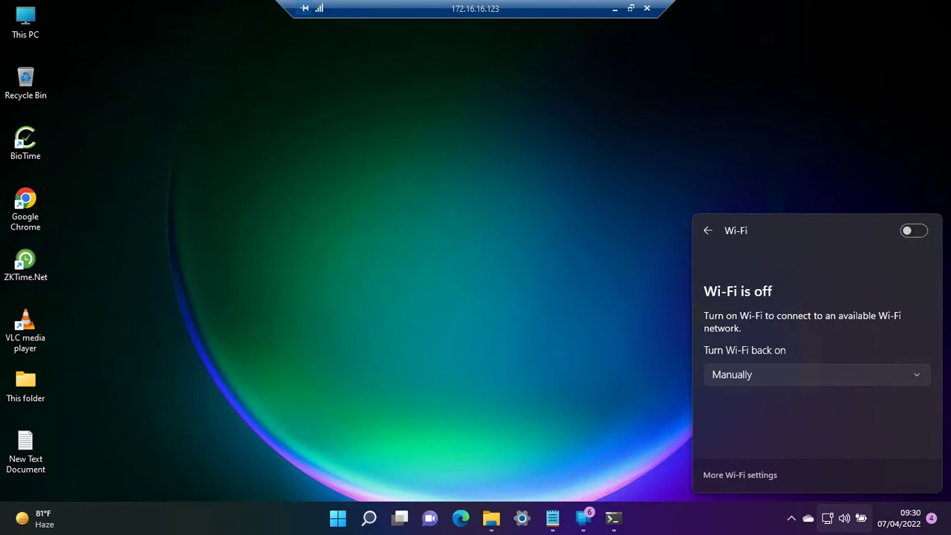
pyautogui.click(25, 330)
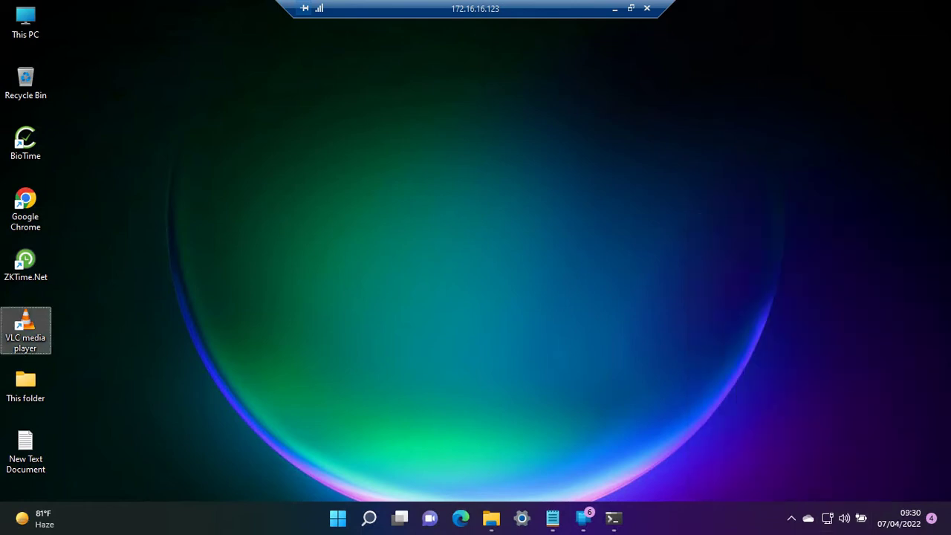
# Step: Search the remote computer's apps for "dev" and open Device Manager
pyautogui.press('super')
pyautogui.write('co')
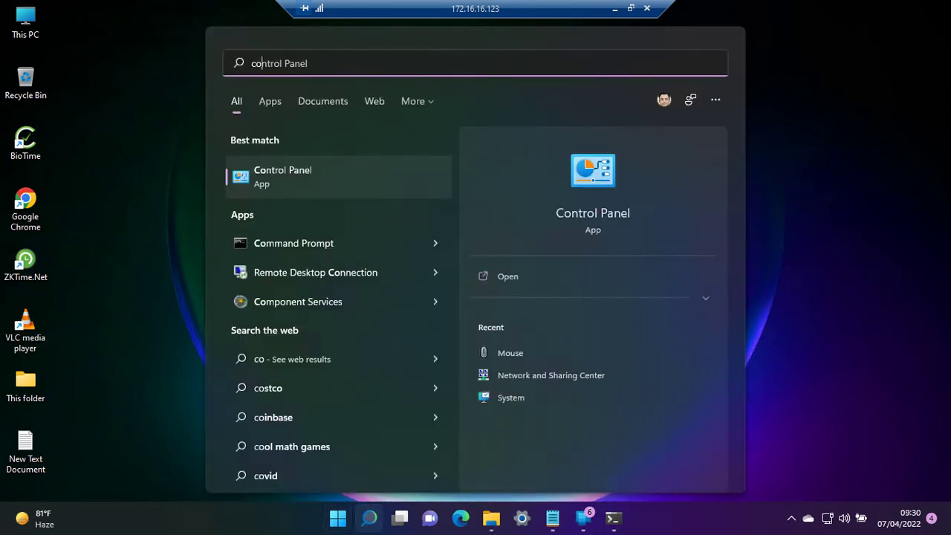
pyautogui.press('BackSpace')
pyautogui.press('BackSpace')
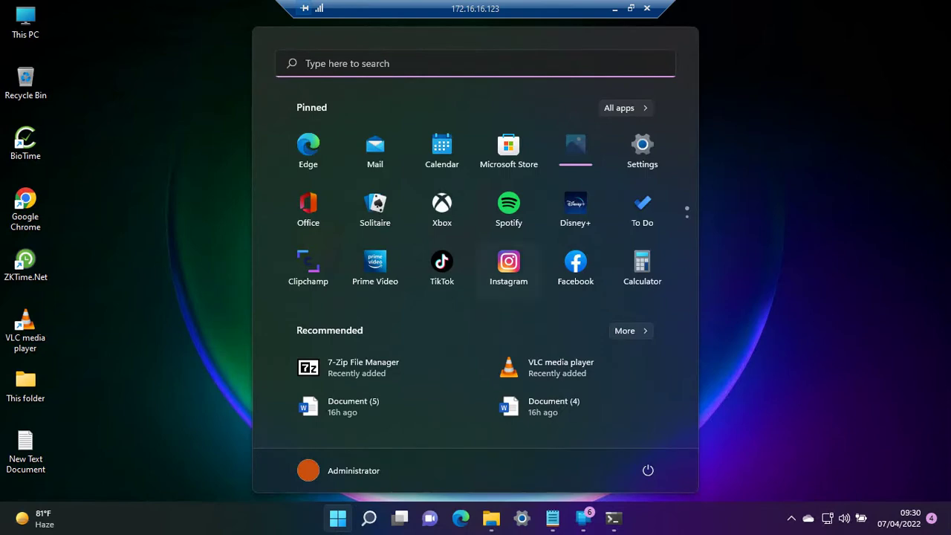
pyautogui.write('dev')
pyautogui.press('Return')
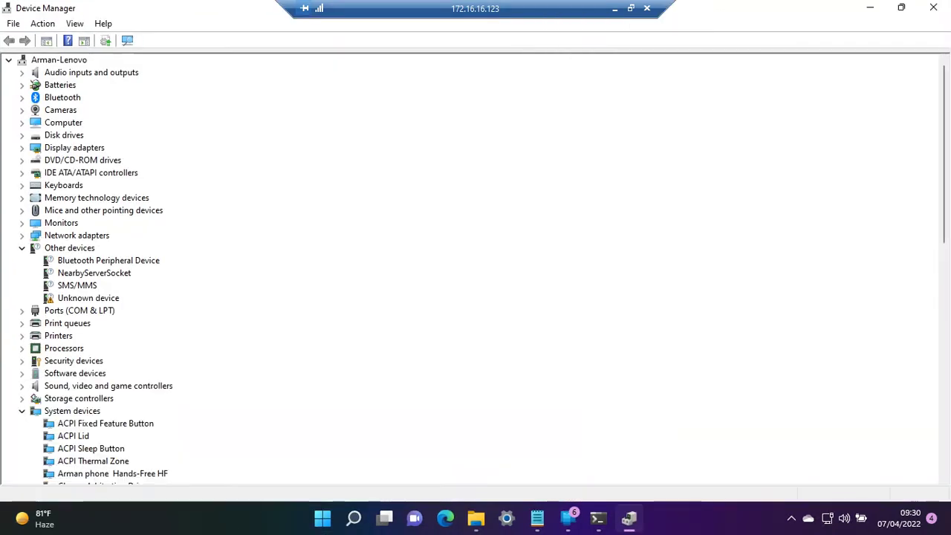
# Step: Collapse the Other devices and System devices categories and expand Network adapters
pyautogui.click(21, 248)
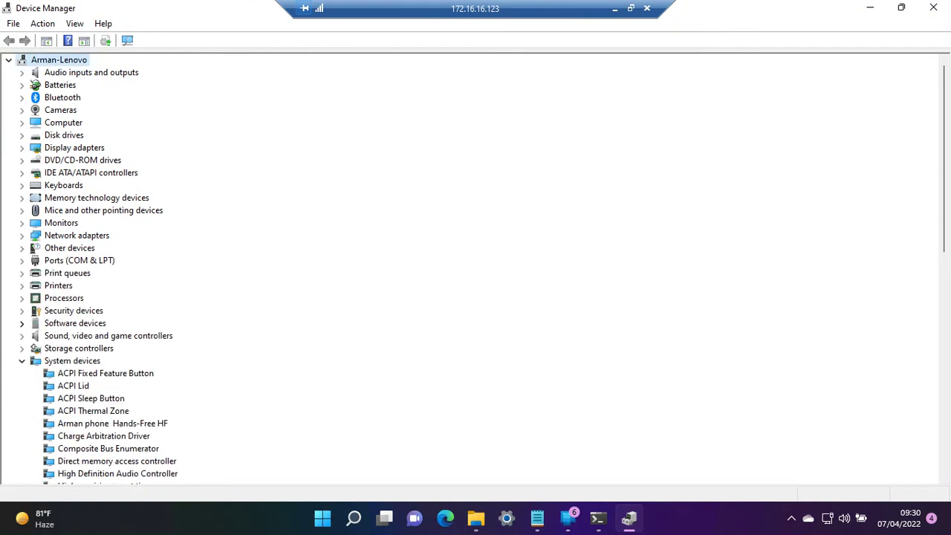
pyautogui.click(22, 360)
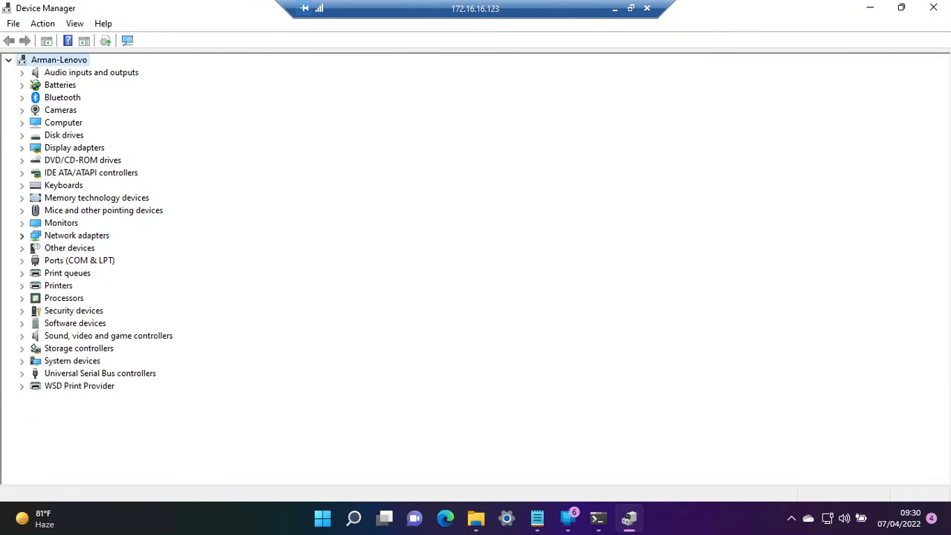
pyautogui.click(22, 235)
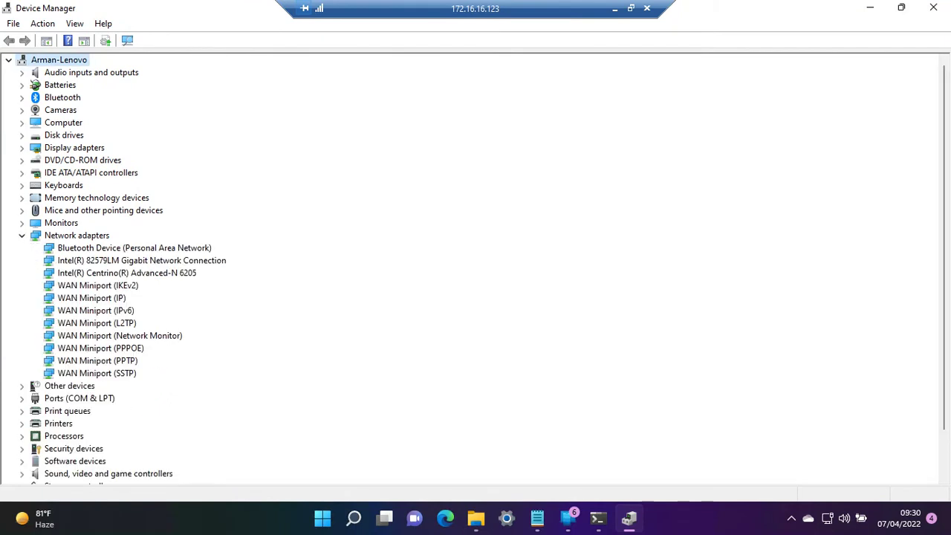
# Step: Switch to the command prompt, run ipconfig/all and locate the Ethernet adapter's description and physical address
pyautogui.click(598, 518)
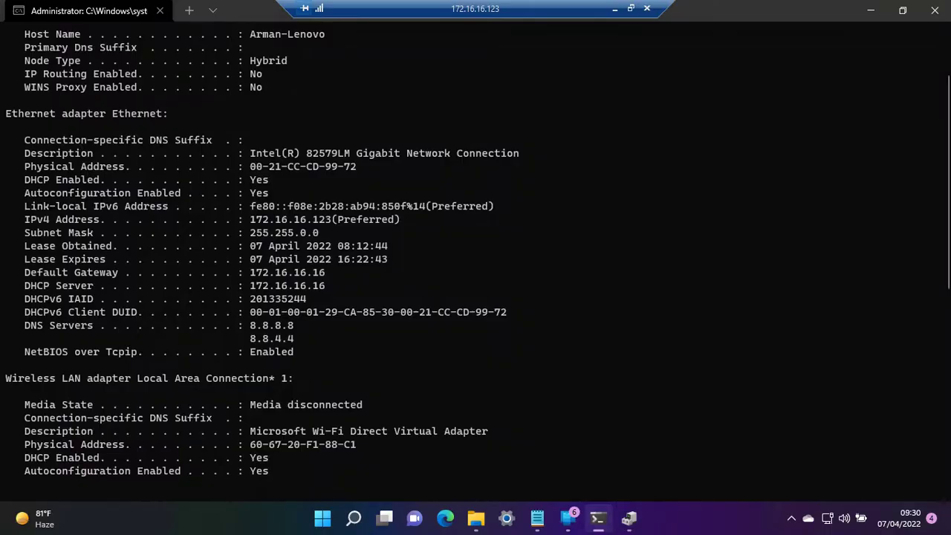
pyautogui.press('Return')
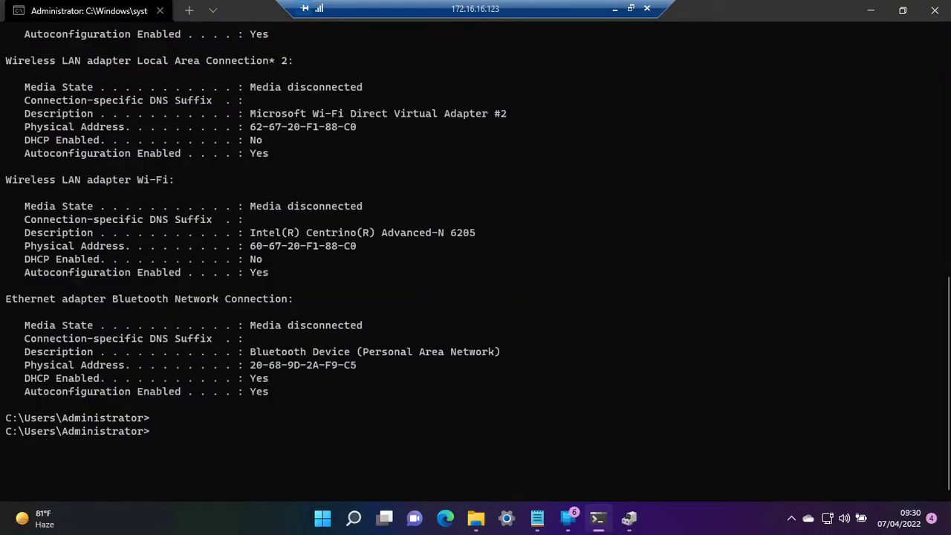
pyautogui.write('ipconfig/all')
pyautogui.press('Return')
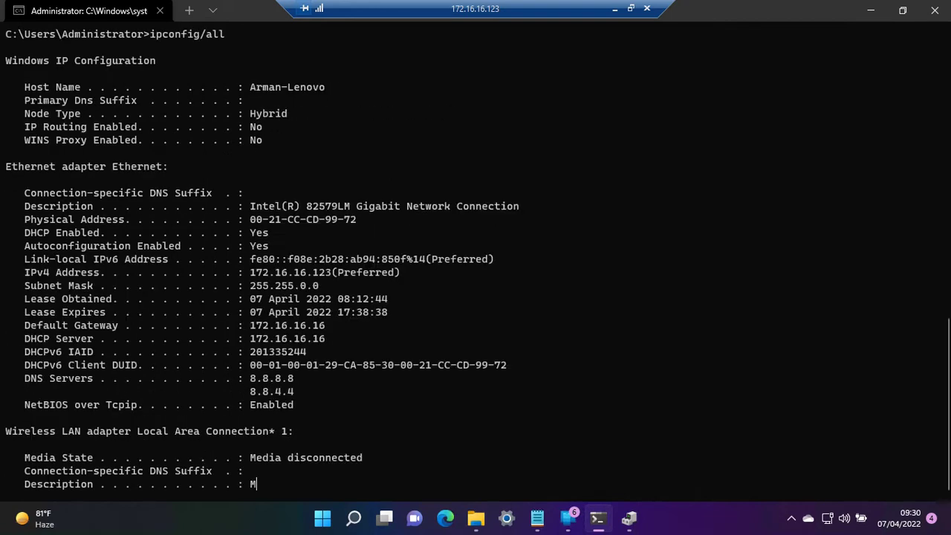
pyautogui.scroll(10, 475, 260)
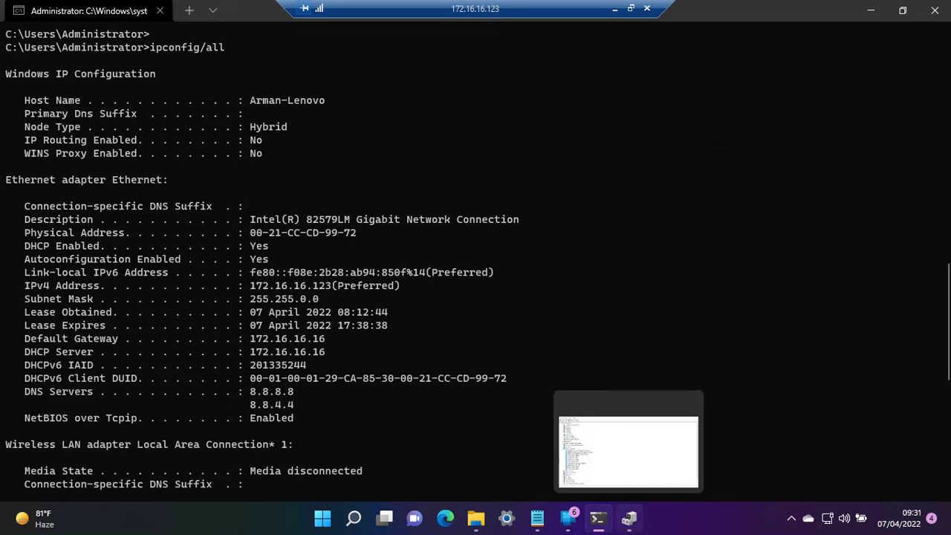
# Step: Return to Device Manager and open the properties of the Intel(R) 82579LM Gigabit Network Connection adapter
pyautogui.click(629, 518)
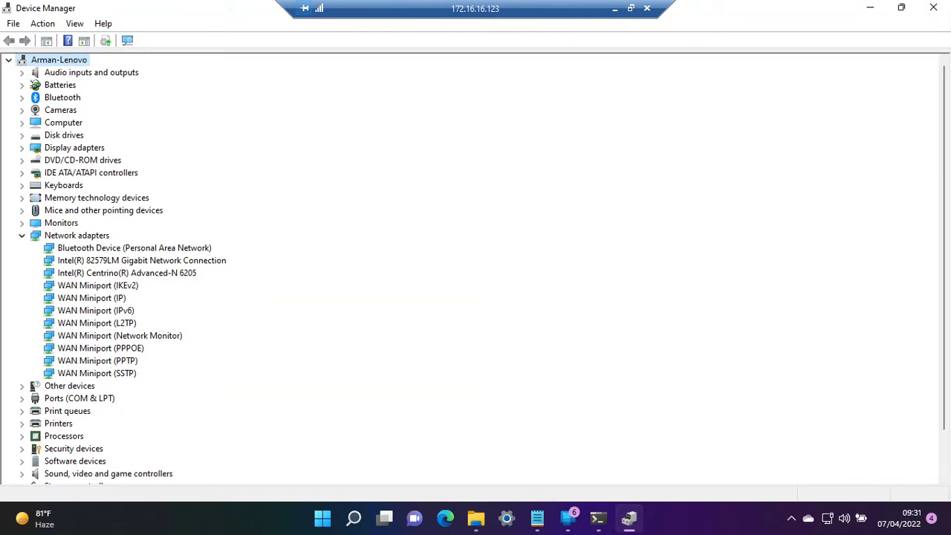
pyautogui.click(115, 260)
pyautogui.rightClick(115, 260)
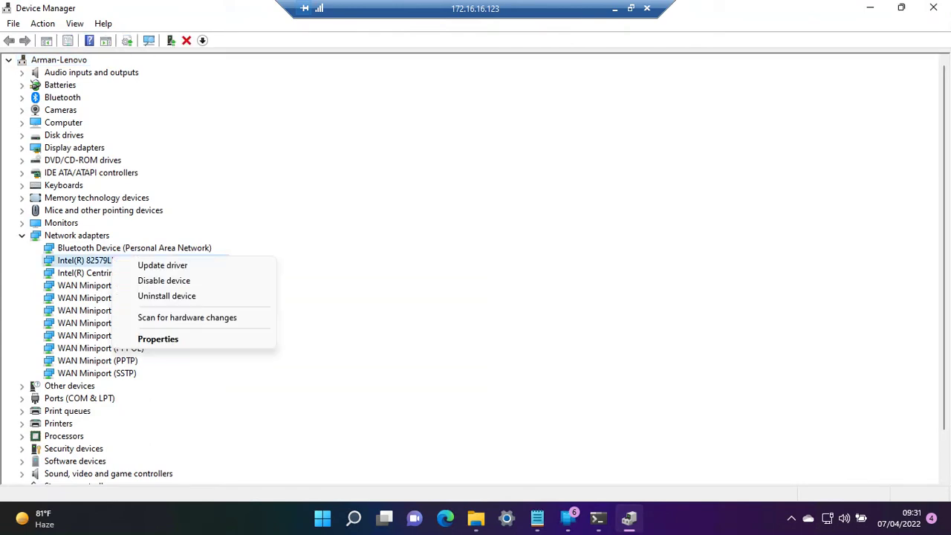
pyautogui.press('Down')
pyautogui.press('Down')
pyautogui.press('Return')
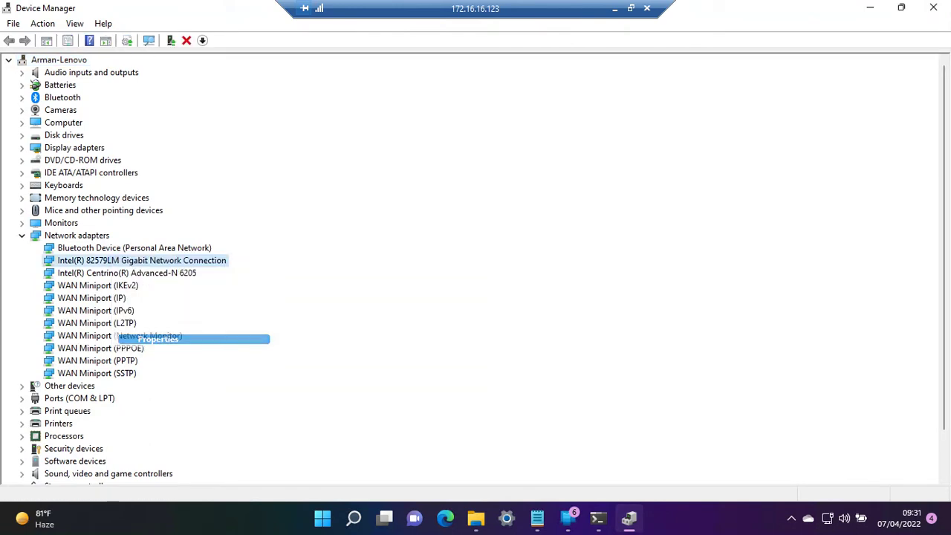
pyautogui.moveTo(446, 94); pyautogui.dragTo(174, 89)
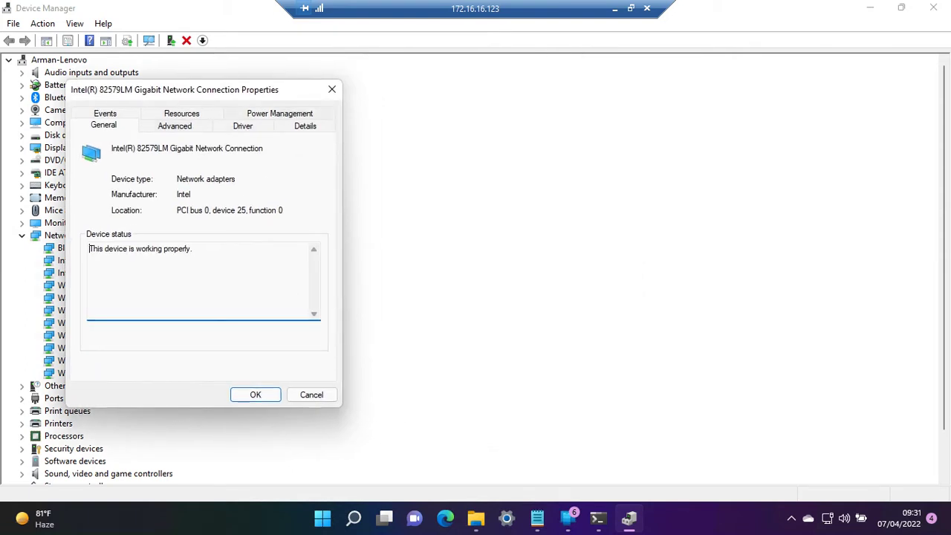
# Step: Review the Ethernet adapter's power management options for waking the computer with a magic packet
pyautogui.click(279, 113)
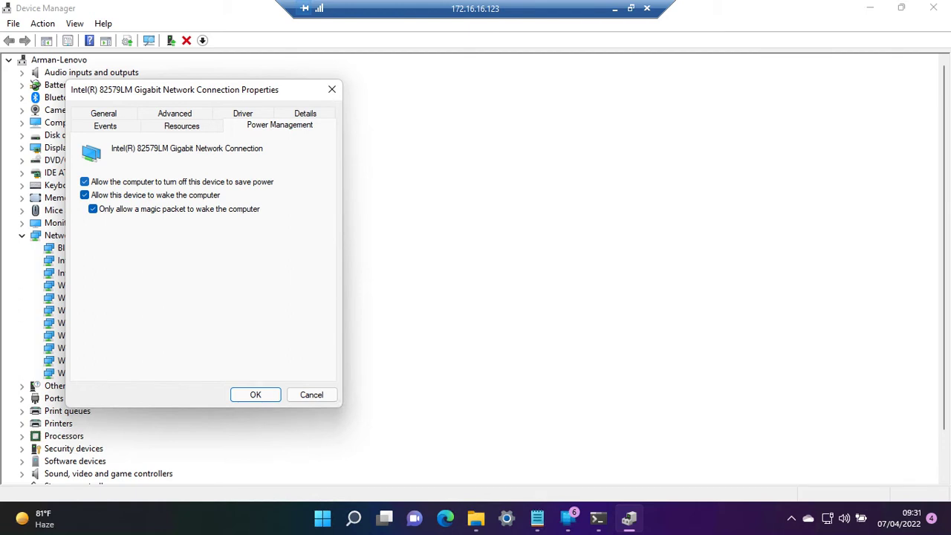
pyautogui.press('Tab')
pyautogui.press('Tab')
pyautogui.press('space')
pyautogui.press('space')
# Step: Check the adapter's Wake on Magic Packet advanced property, then close its properties, Device Manager and the command prompt
pyautogui.click(175, 113)
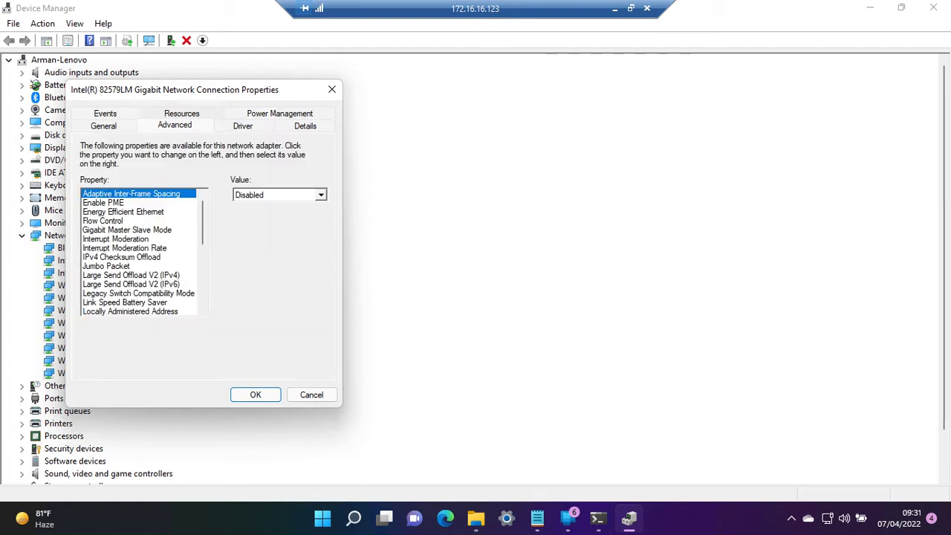
pyautogui.scroll(-6, 139, 251)
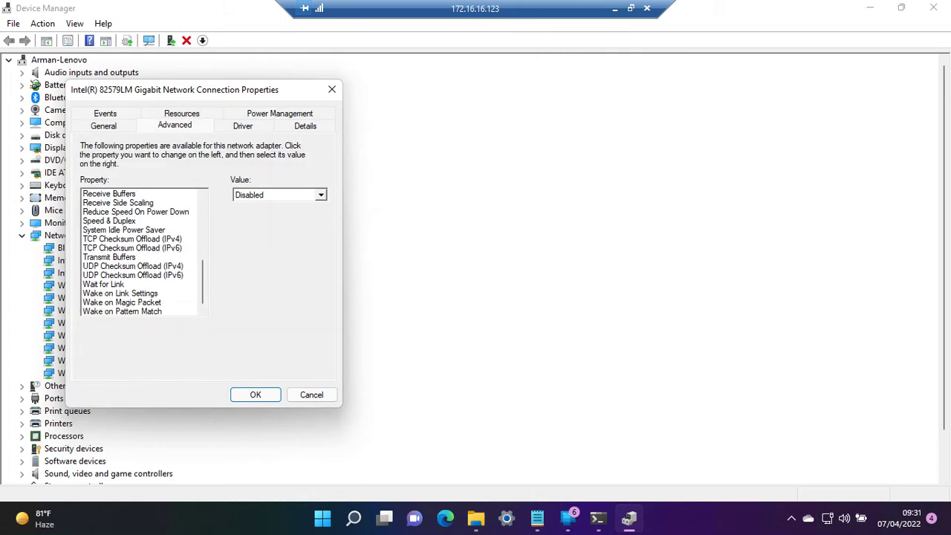
pyautogui.click(121, 303)
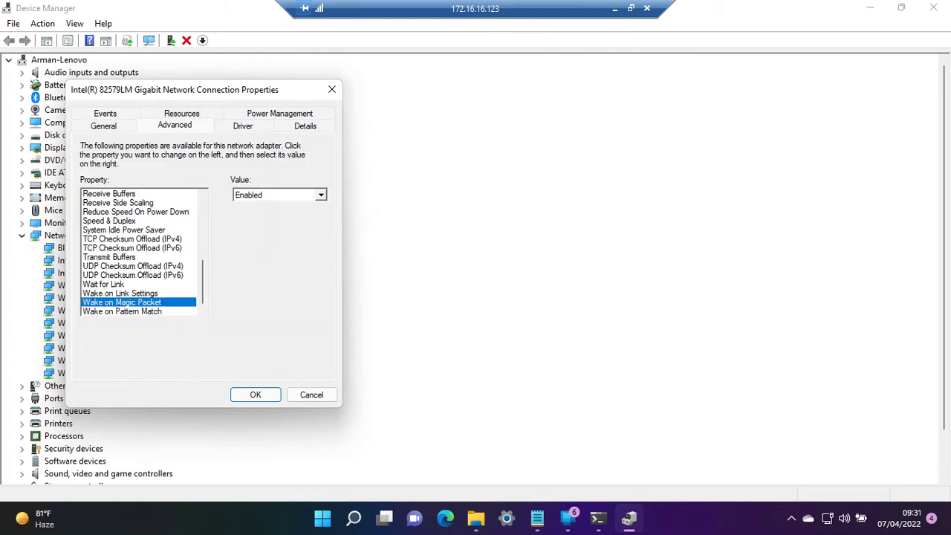
pyautogui.press('Return')
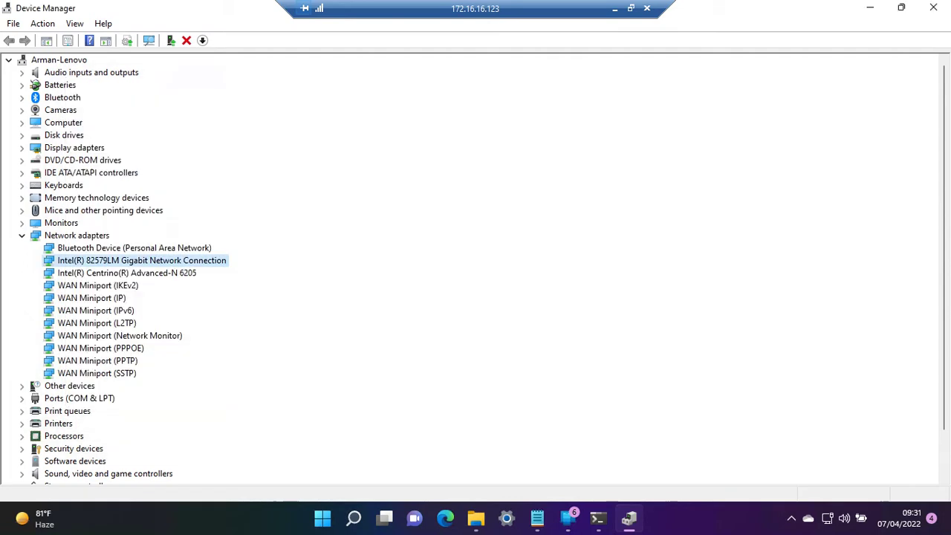
pyautogui.click(933, 8)
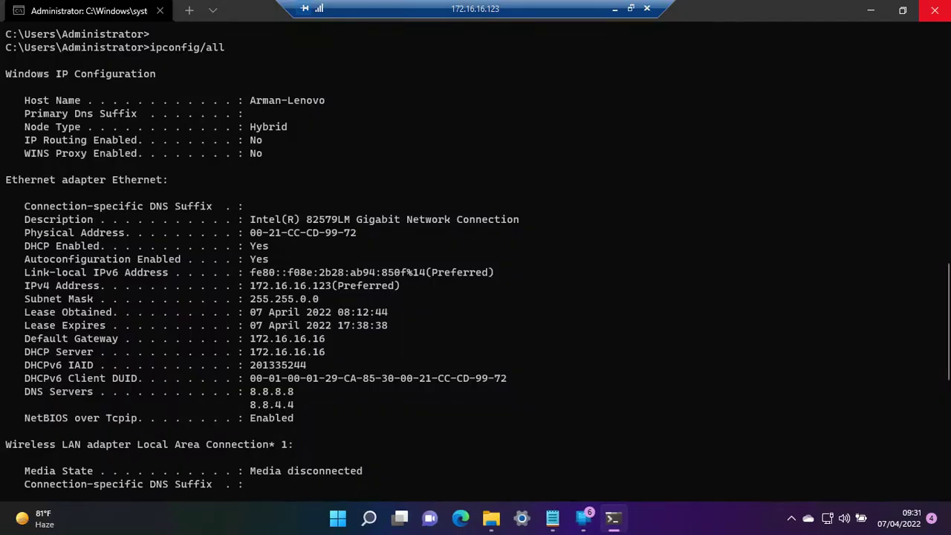
pyautogui.click(933, 7)
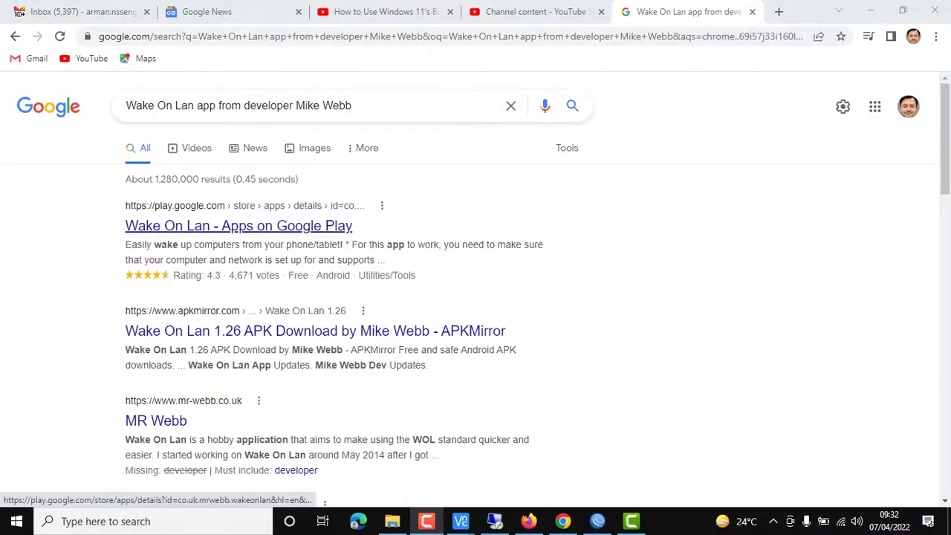
# Step: Open the Google Play page of the Wake On Lan app from the search results and review its details
pyautogui.click(238, 225)
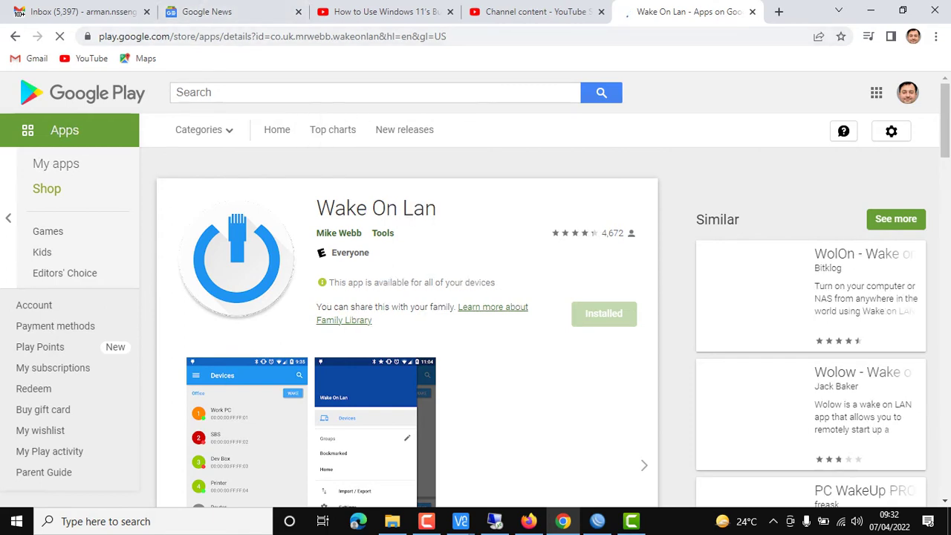
pyautogui.tripleClick(376, 208)
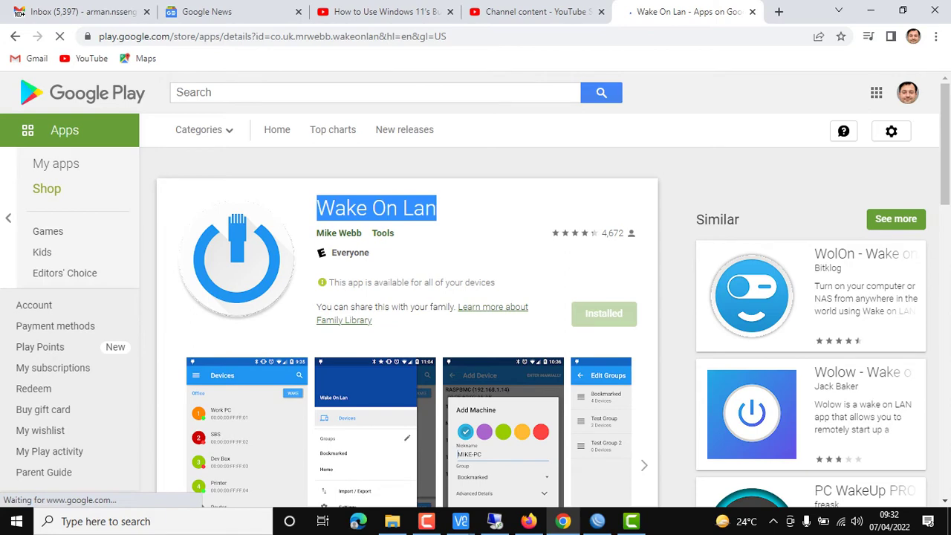
pyautogui.scroll(-2, 475, 290)
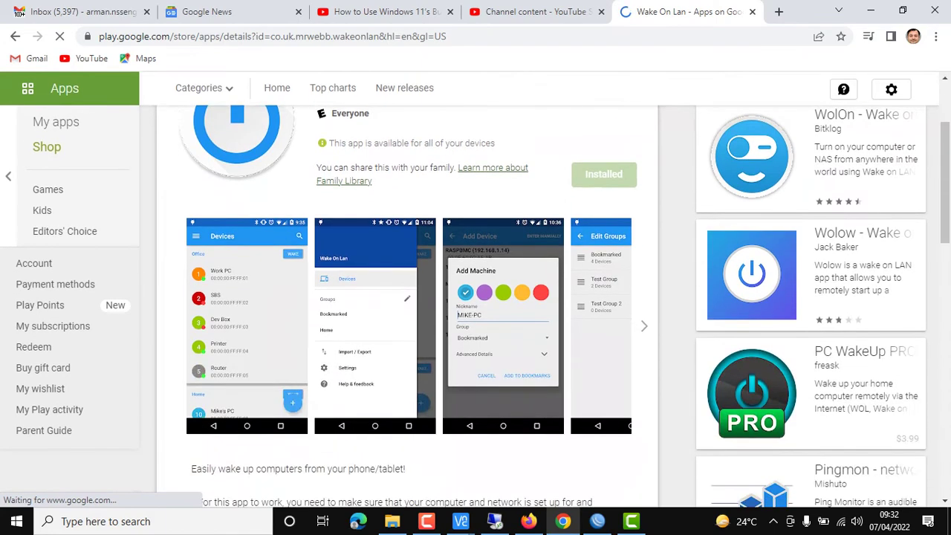
pyautogui.scroll(2, 475, 290)
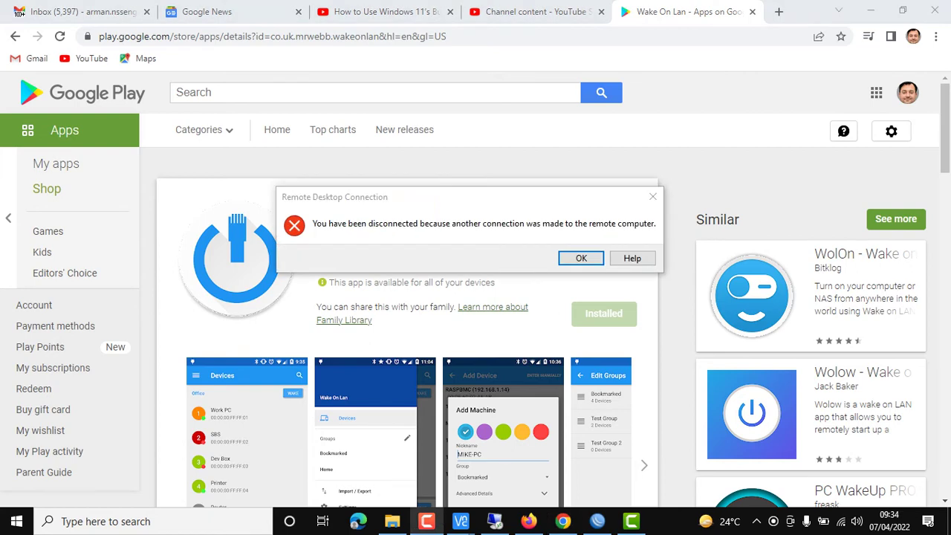
# Step: Switch to the VNC Viewer session for 172.16.16.123 and put the remote computer to sleep
pyautogui.moveTo(460, 521)
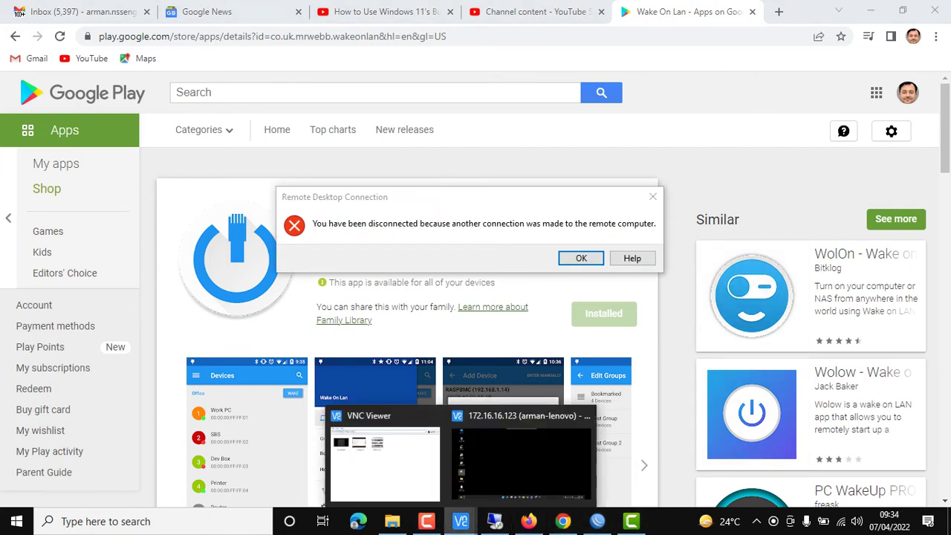
pyautogui.click(520, 457)
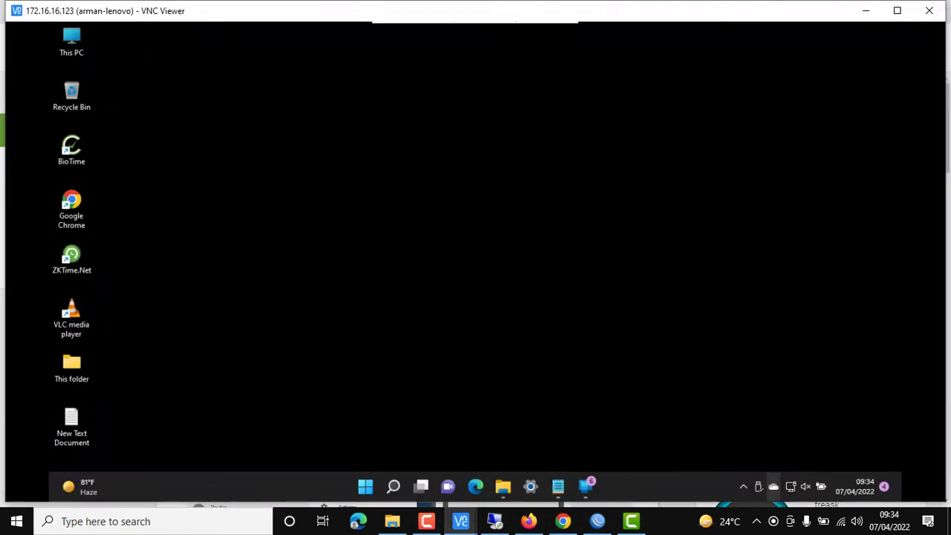
pyautogui.click(531, 486)
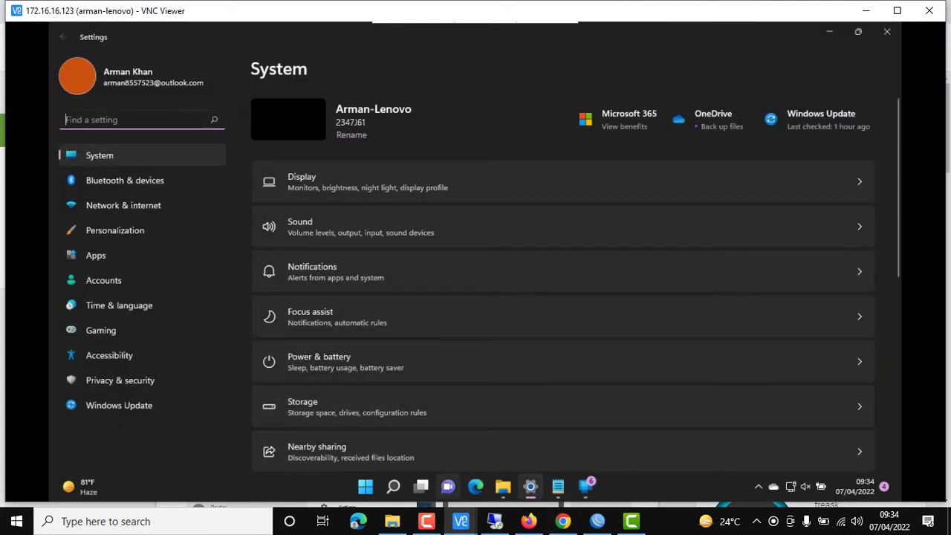
pyautogui.click(364, 487)
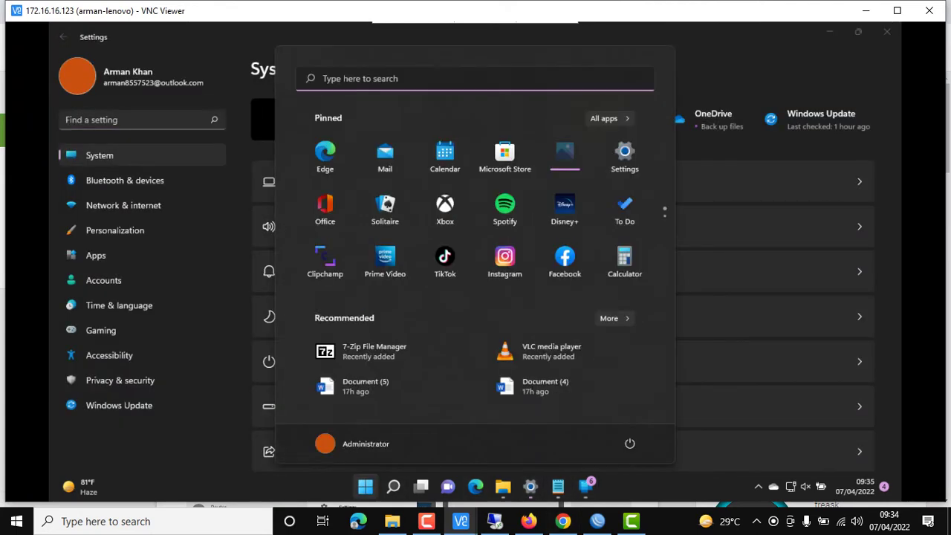
pyautogui.click(630, 443)
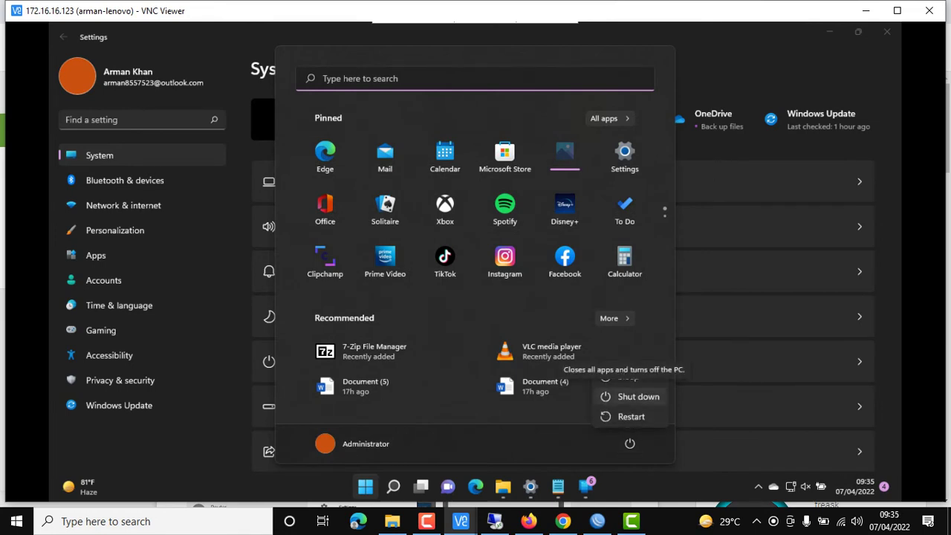
pyautogui.click(629, 377)
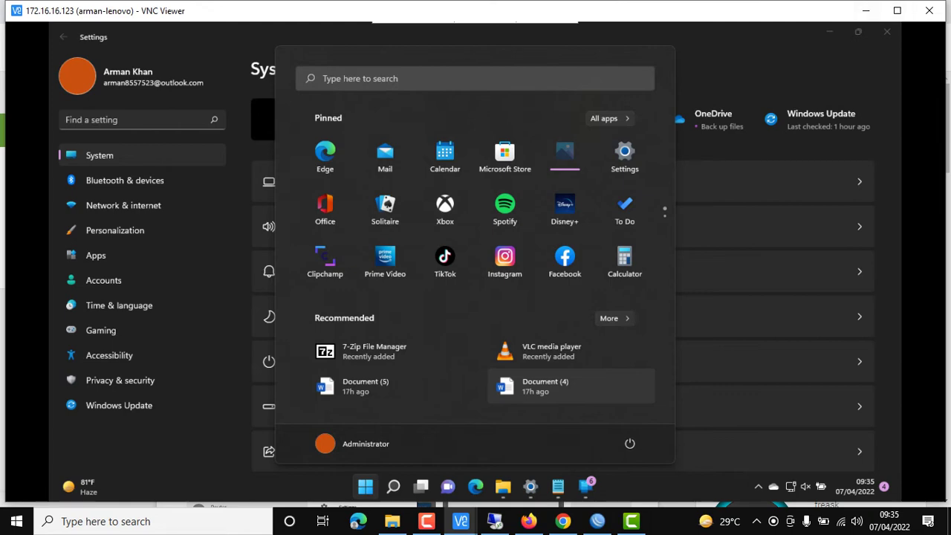
# Step: Close the stalled remote session, reconnect VNC Viewer to 172.16.16.123, and dismiss the Remote Desktop disconnection message
pyautogui.click(928, 11)
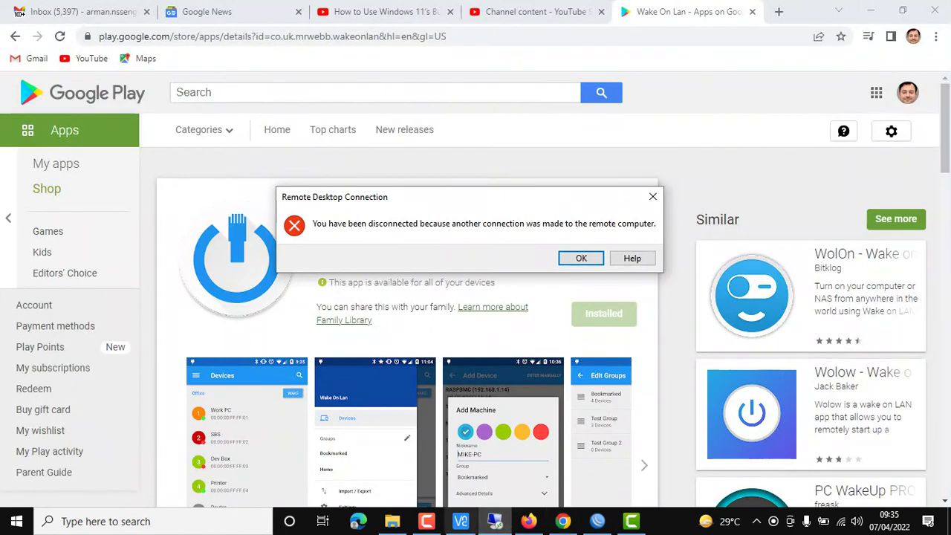
pyautogui.click(461, 521)
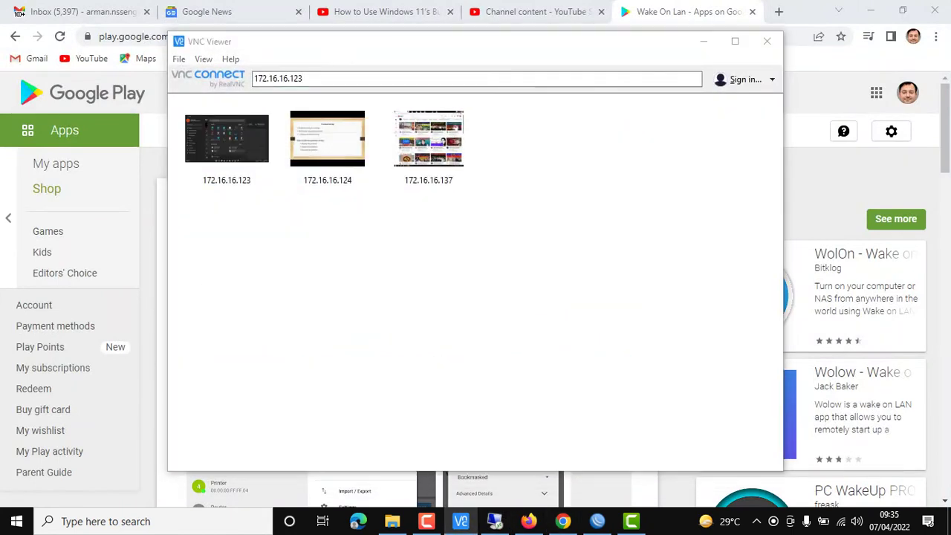
pyautogui.press('Return')
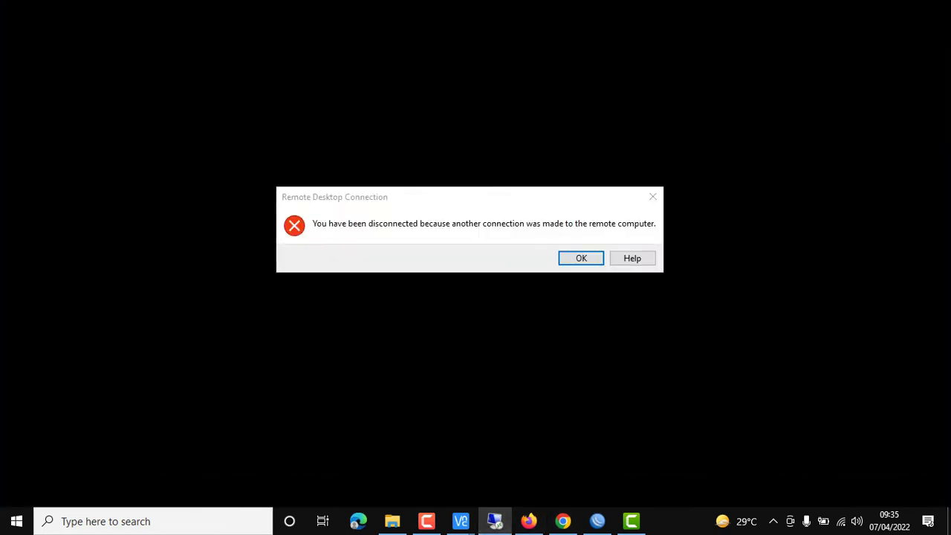
pyautogui.press('Return')
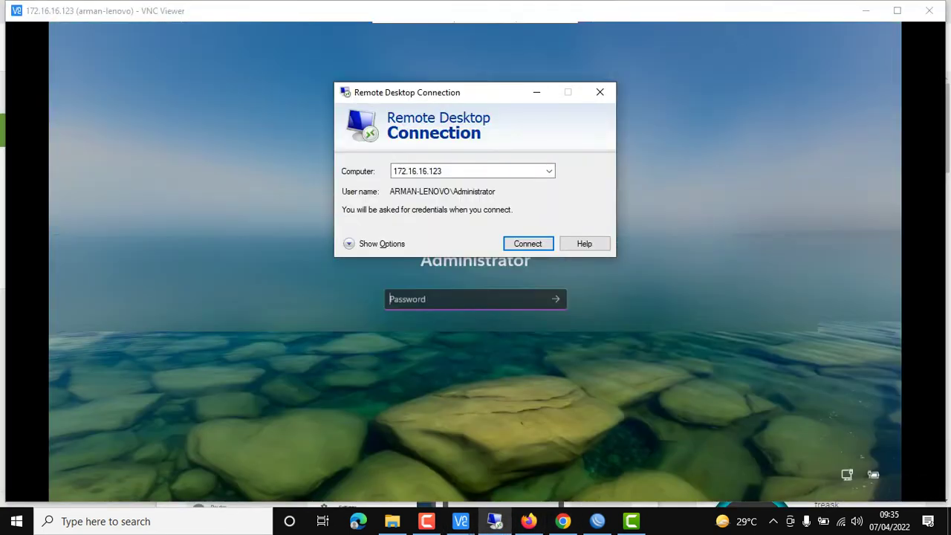
# Step: Sign in to the remote computer's Administrator account with the account password and minimize its Settings window
pyautogui.moveTo(476, 92); pyautogui.dragTo(267, 196)
pyautogui.click(327, 196)
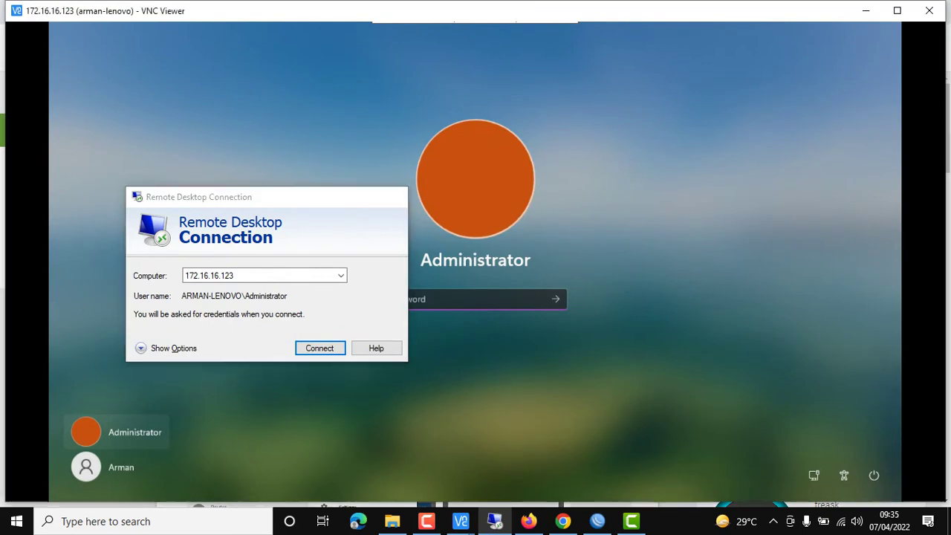
pyautogui.write('••')
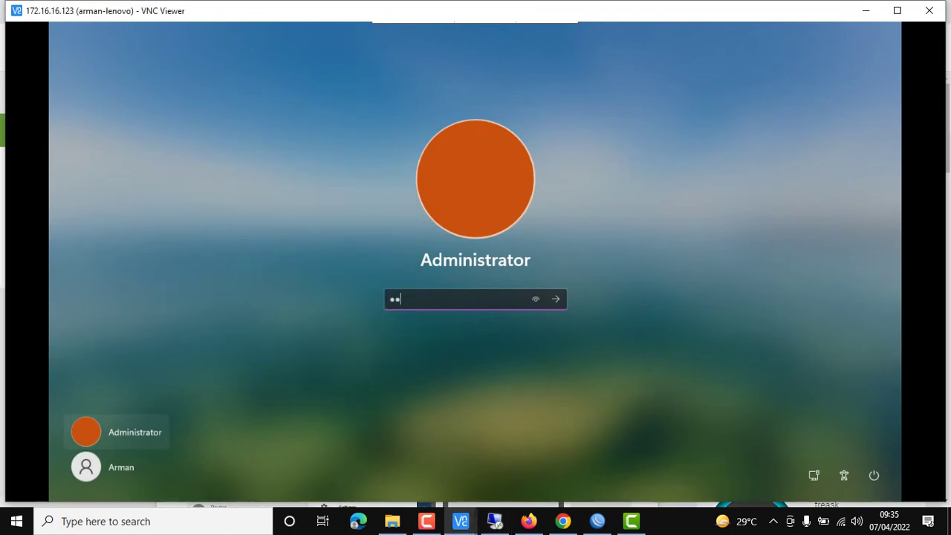
pyautogui.write('••')
pyautogui.press('Return')
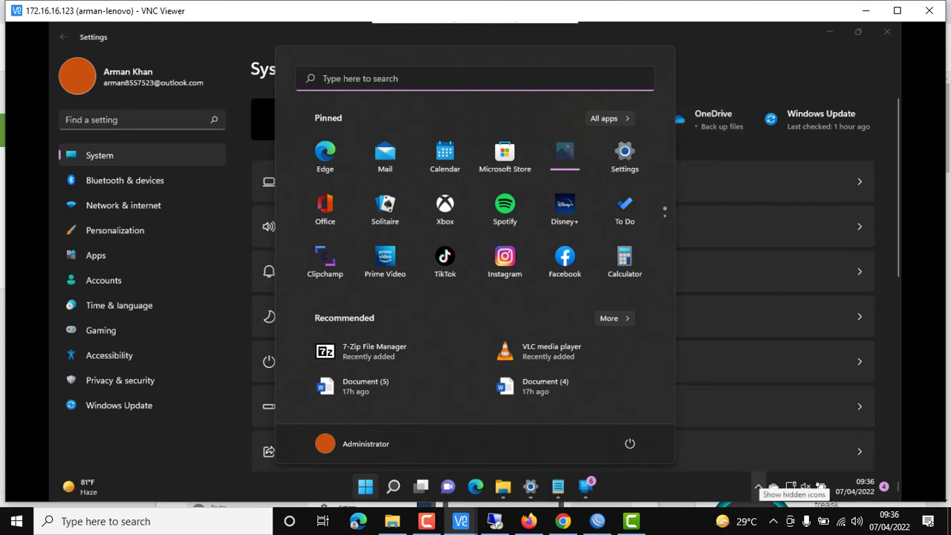
pyautogui.click(141, 120)
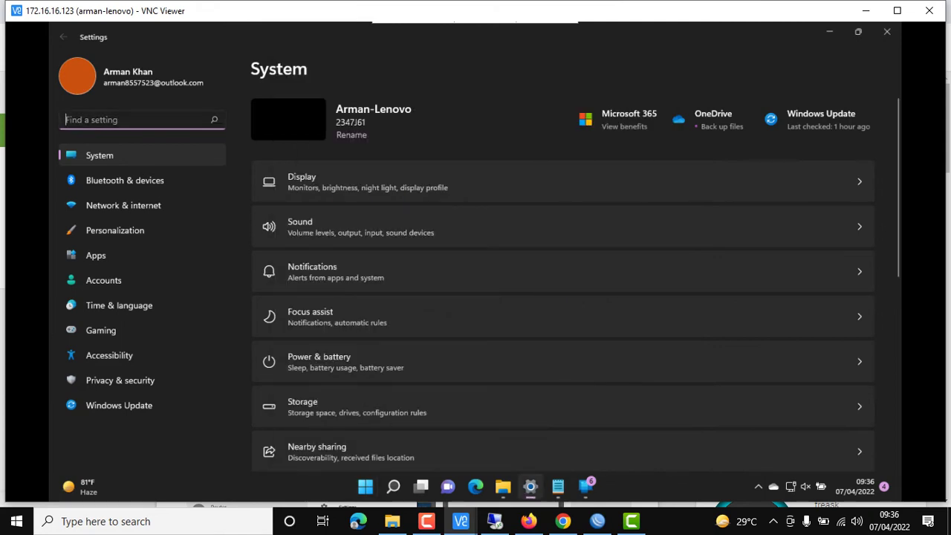
pyautogui.click(829, 31)
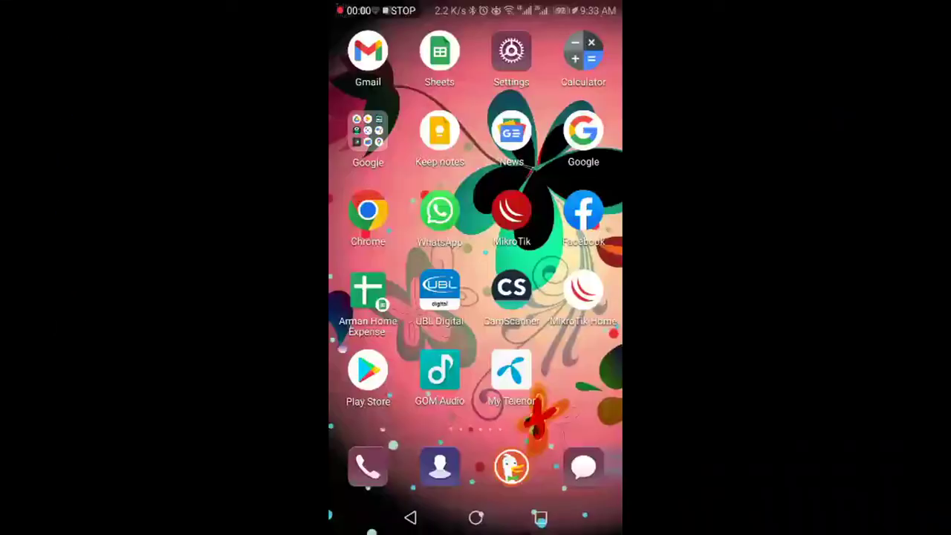
# Step: Switch to the phone and open the Wake On Lan app
pyautogui.moveTo(578, 282); pyautogui.dragTo(402, 282)
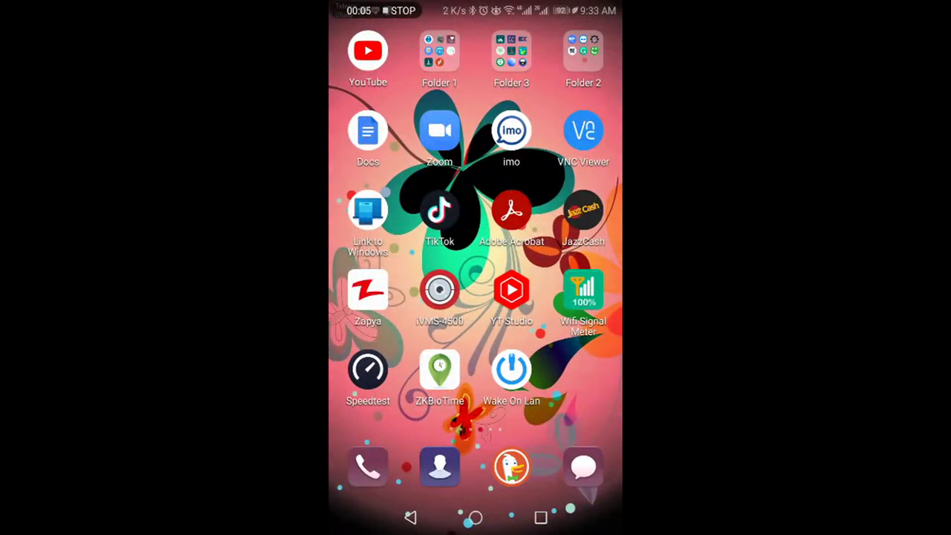
pyautogui.moveTo(462, 416); pyautogui.dragTo(579, 417)
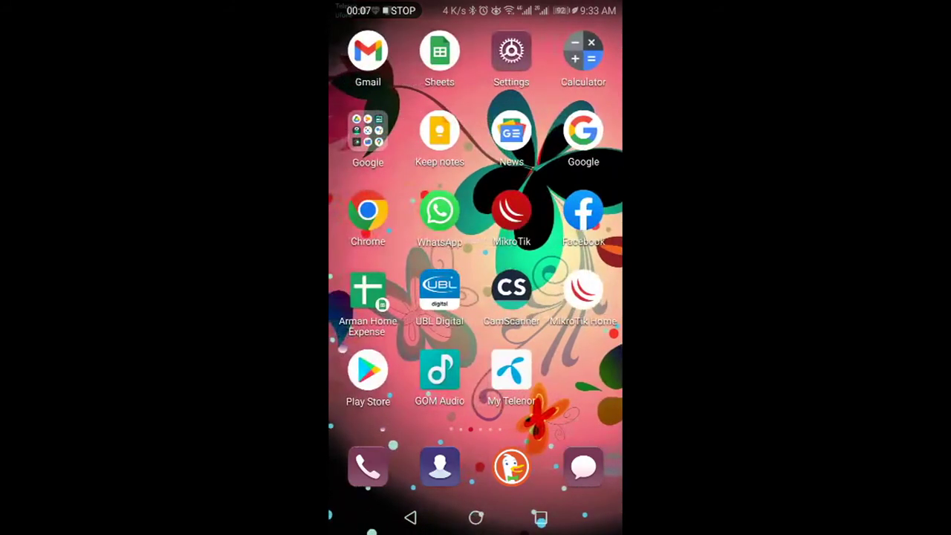
pyautogui.click(363, 395)
pyautogui.click(562, 176)
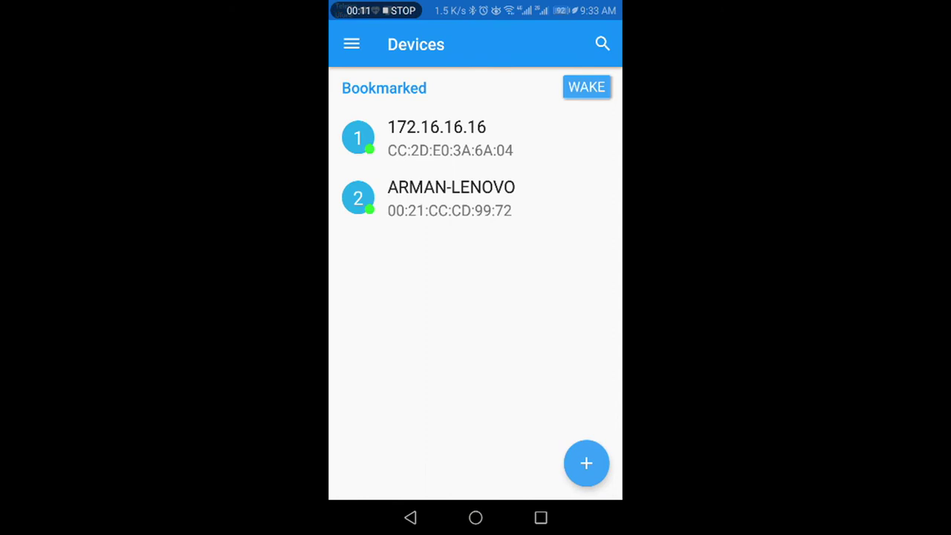
# Step: Delete both bookmarked devices, 172.16.16.16 and the Lenovo laptop, from the Wake On Lan device list
pyautogui.click(559, 130)
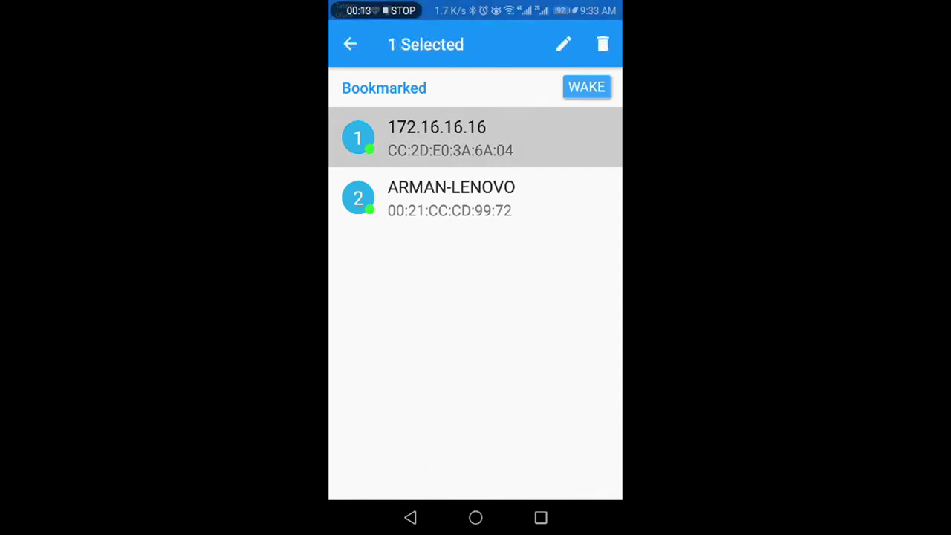
pyautogui.click(602, 44)
pyautogui.click(552, 129)
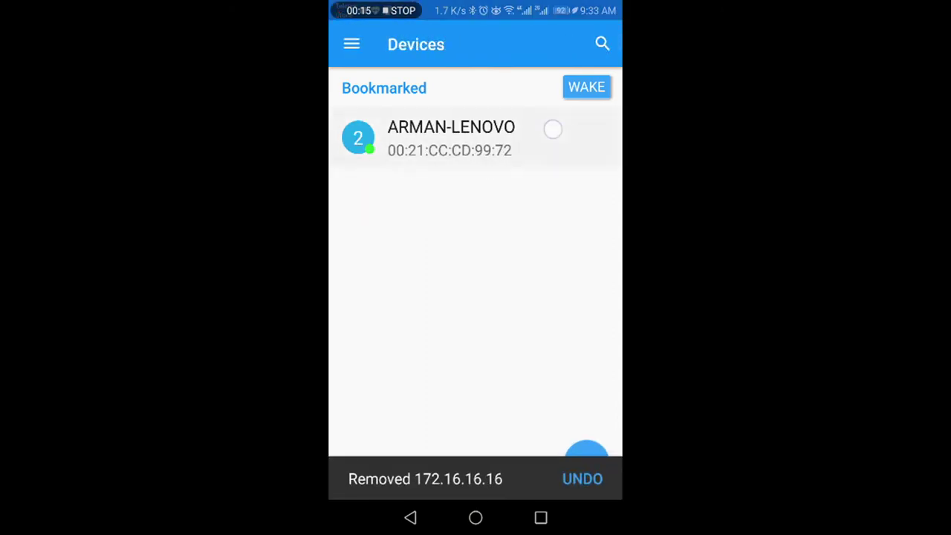
pyautogui.click(602, 44)
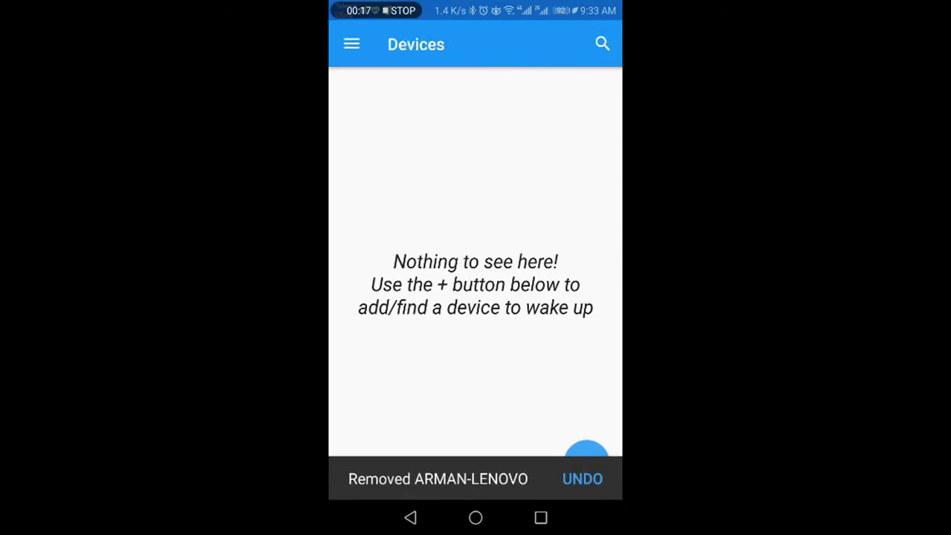
# Step: Scan the network for devices and add IT (172.16.16.6) to the Bookmarked group on the KPJA WiFi network
pyautogui.click(589, 438)
pyautogui.click(587, 455)
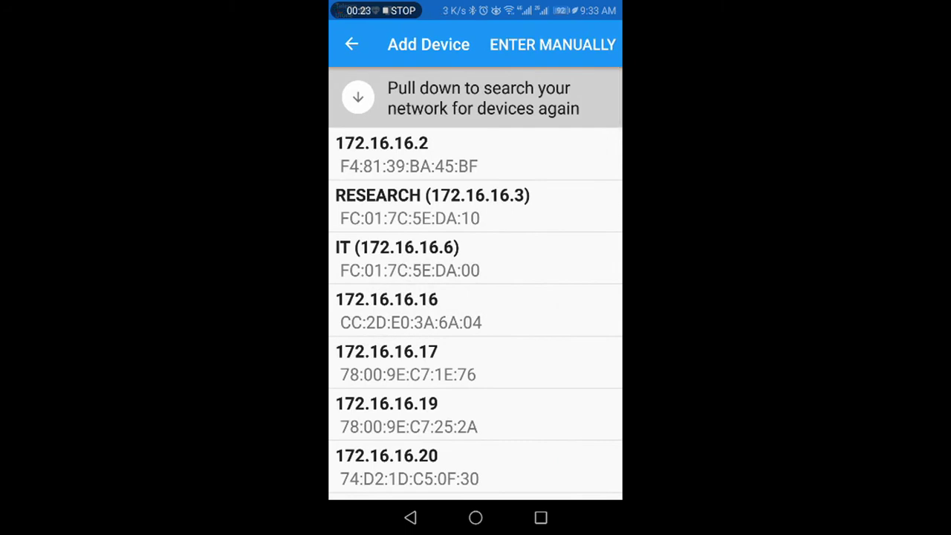
pyautogui.moveTo(525, 380); pyautogui.dragTo(588, 198)
pyautogui.moveTo(582, 394); pyautogui.dragTo(601, 166)
pyautogui.moveTo(557, 263); pyautogui.dragTo(590, 187)
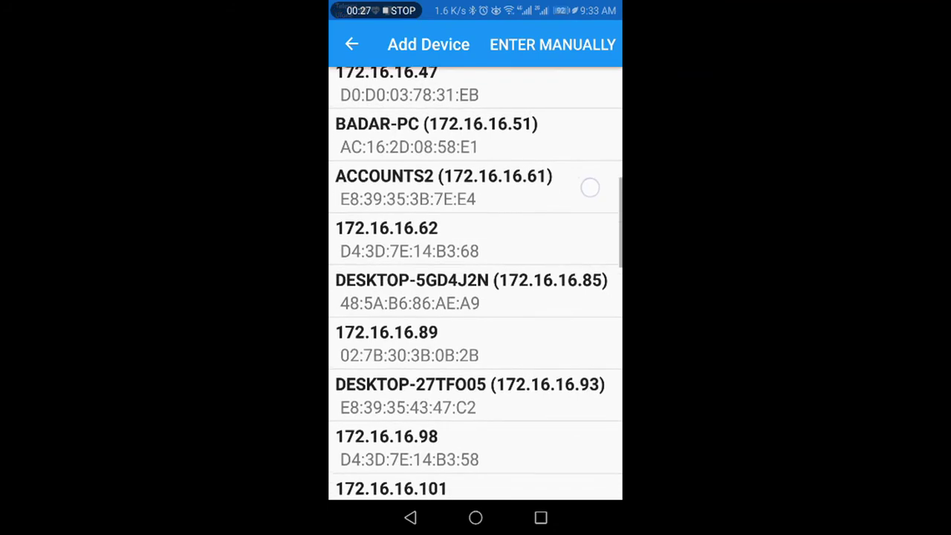
pyautogui.moveTo(550, 276); pyautogui.dragTo(610, 325)
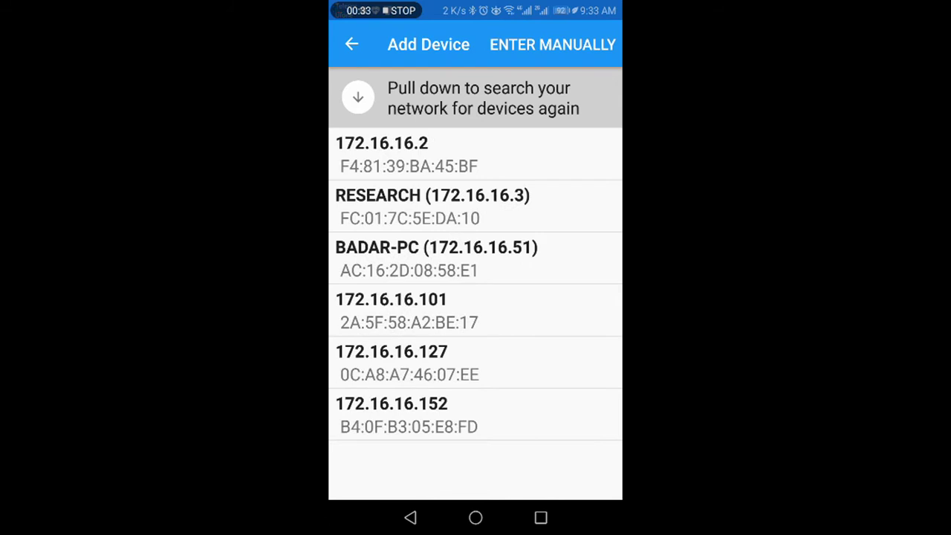
pyautogui.moveTo(578, 356); pyautogui.dragTo(588, 211)
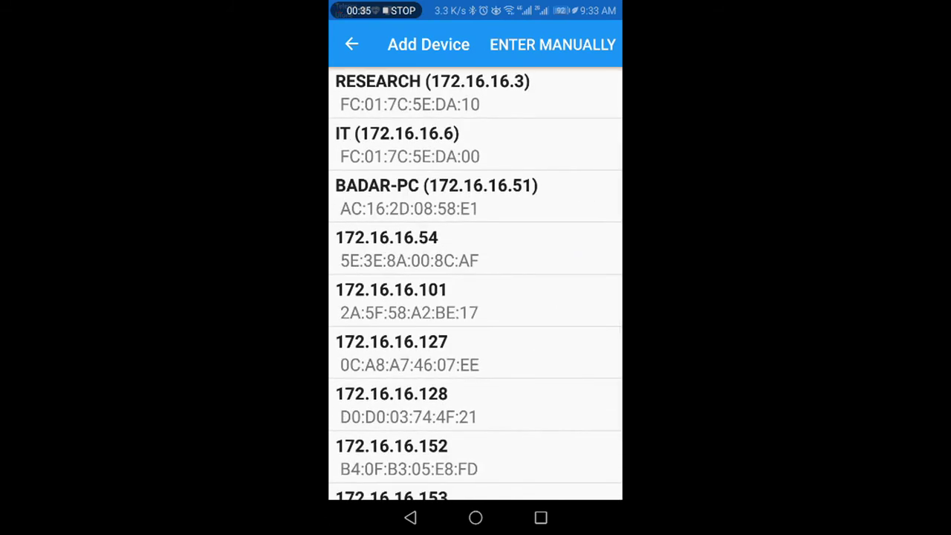
pyautogui.moveTo(518, 310); pyautogui.dragTo(543, 375)
pyautogui.click(550, 211)
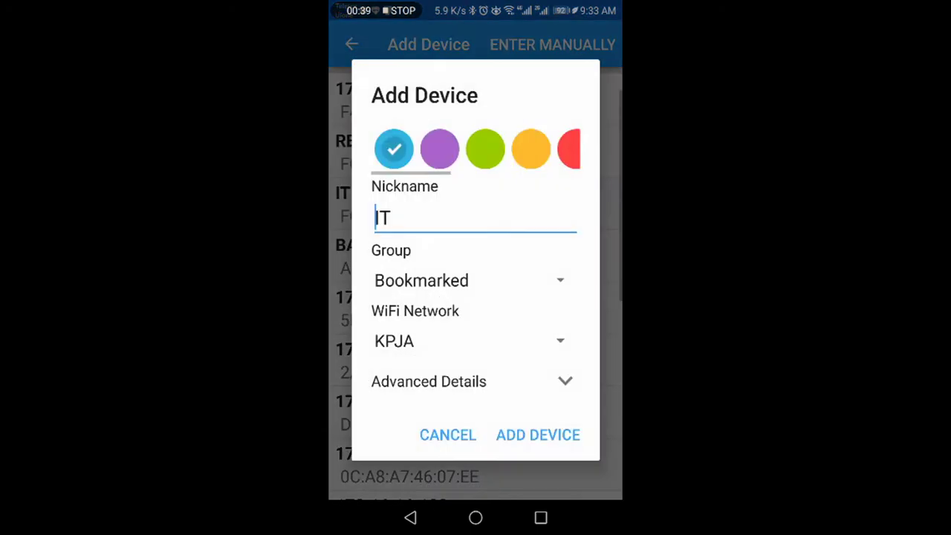
pyautogui.click(550, 434)
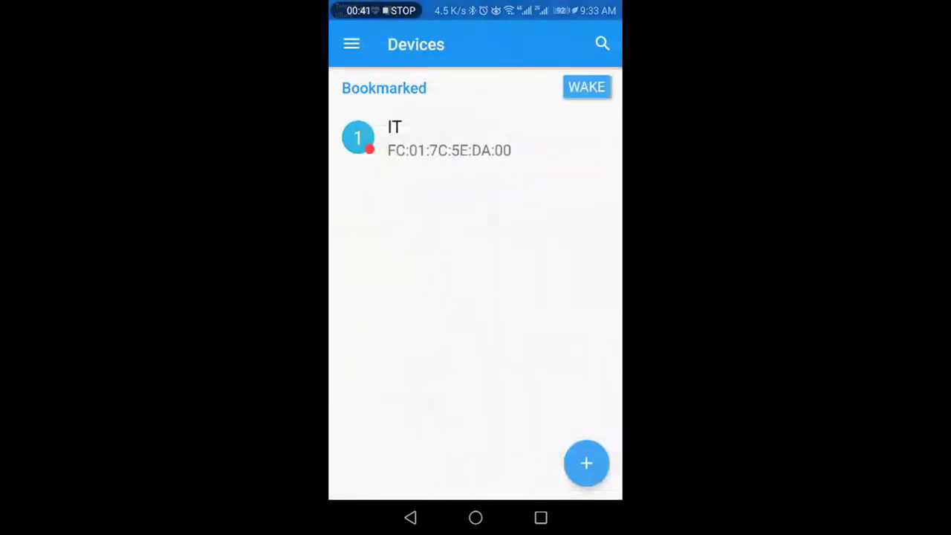
# Step: Start adding another device and look through the detected network devices for the laptop
pyautogui.click(586, 463)
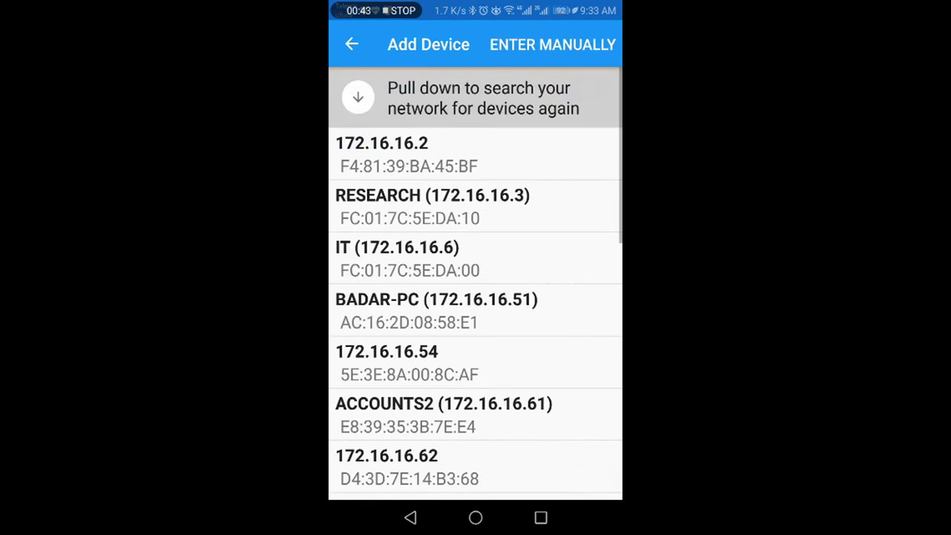
pyautogui.moveTo(552, 374); pyautogui.dragTo(584, 217)
pyautogui.moveTo(537, 404); pyautogui.dragTo(577, 251)
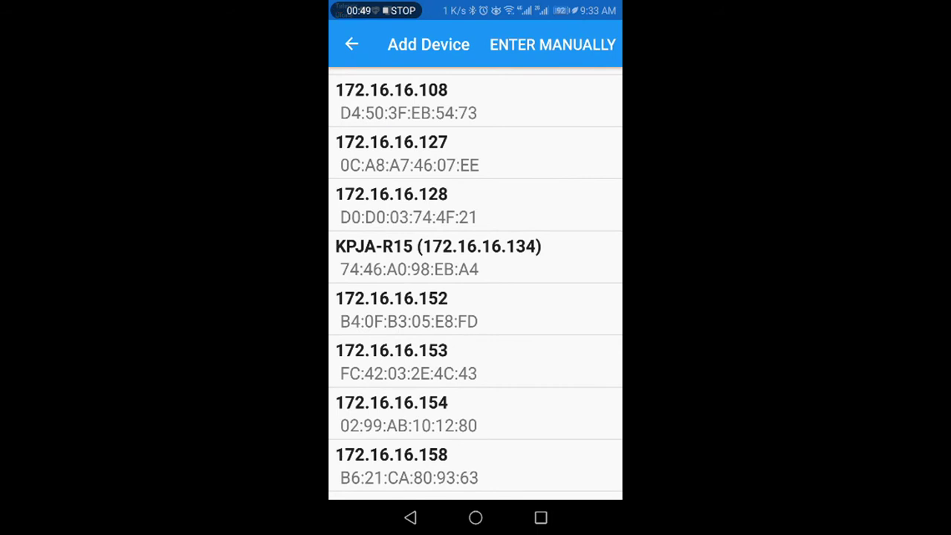
pyautogui.moveTo(578, 330); pyautogui.dragTo(602, 242)
pyautogui.moveTo(502, 319); pyautogui.dragTo(579, 129)
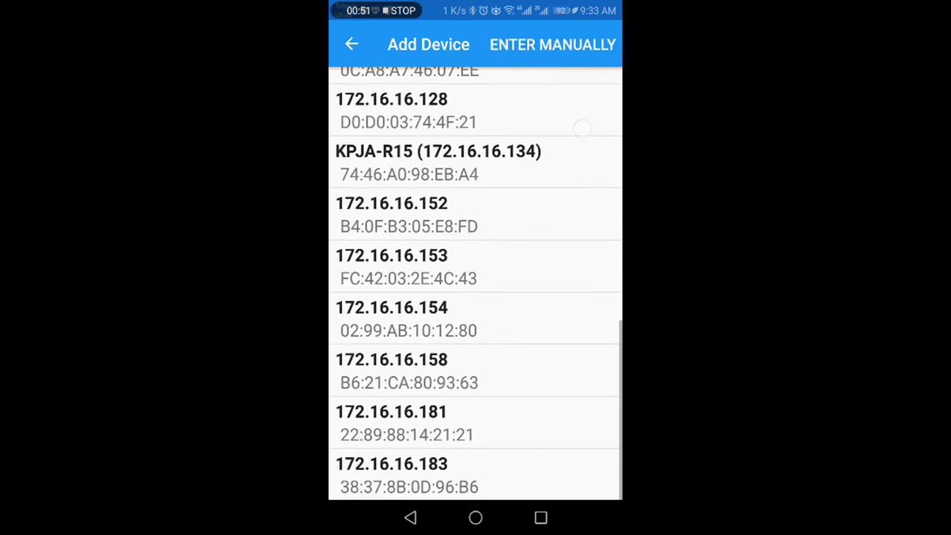
pyautogui.moveTo(534, 365); pyautogui.dragTo(509, 391)
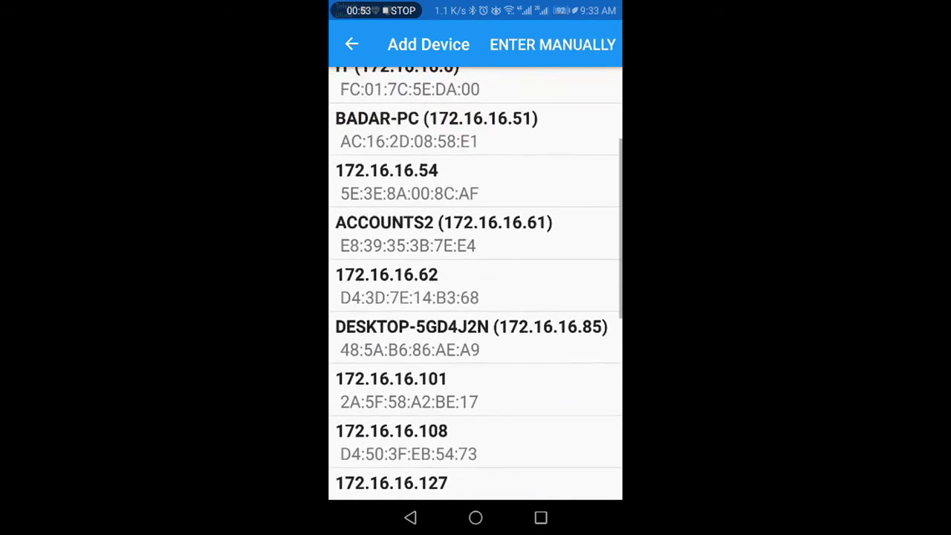
pyautogui.moveTo(543, 223); pyautogui.dragTo(503, 382)
pyautogui.moveTo(552, 244); pyautogui.dragTo(506, 382)
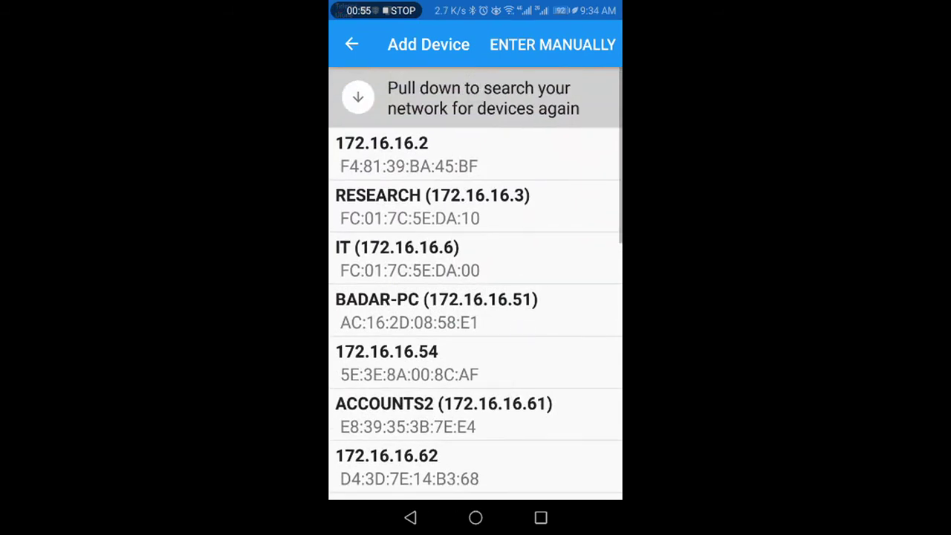
# Step: Find the Lenovo laptop (172.16.16.123) among the detected devices and add it to the Bookmarked group on the KPJA WiFi network
pyautogui.moveTo(550, 228); pyautogui.dragTo(551, 252)
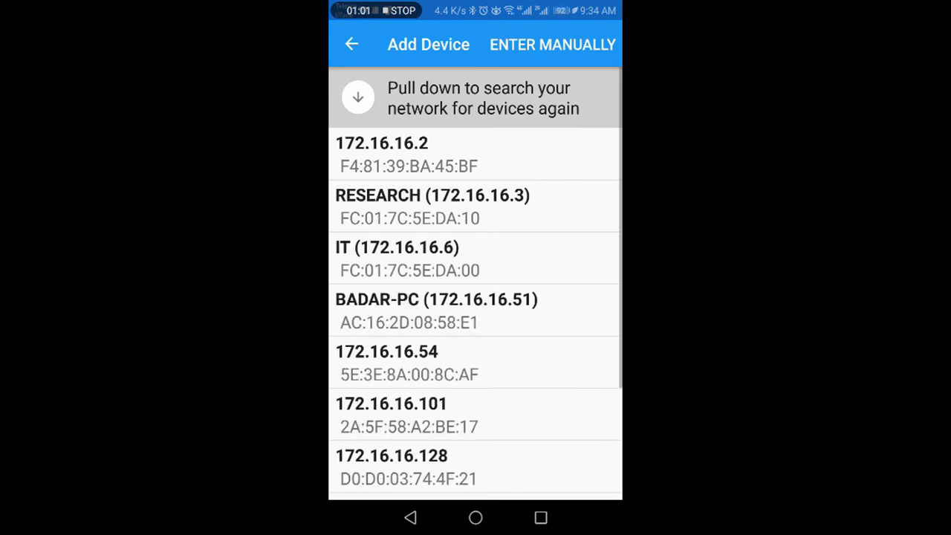
pyautogui.moveTo(541, 418); pyautogui.dragTo(583, 222)
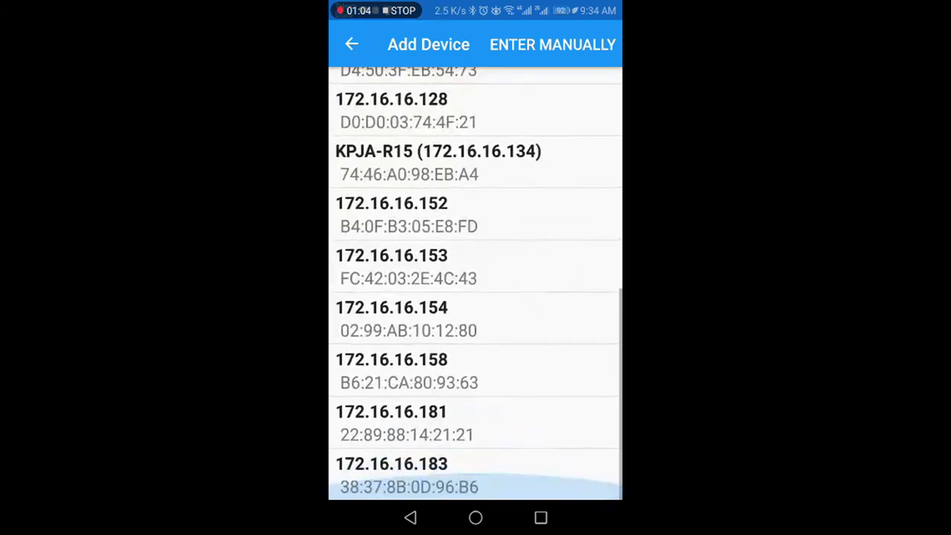
pyautogui.moveTo(550, 186); pyautogui.dragTo(557, 390)
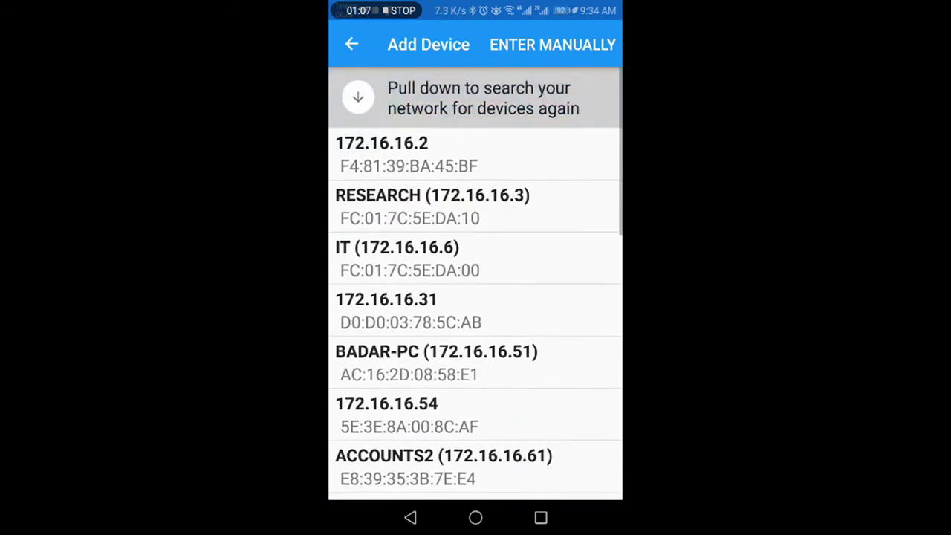
pyautogui.moveTo(535, 367); pyautogui.dragTo(573, 243)
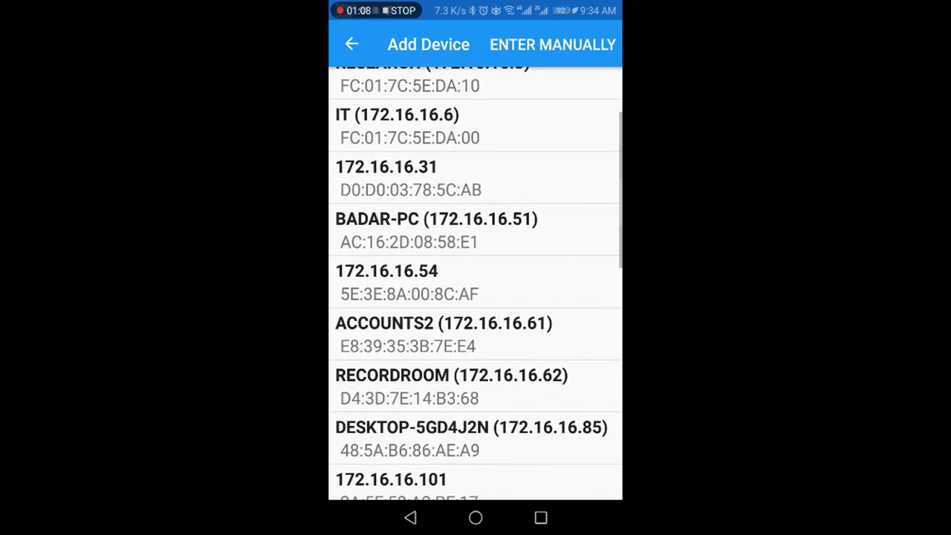
pyautogui.moveTo(542, 324); pyautogui.dragTo(582, 222)
pyautogui.moveTo(521, 405); pyautogui.dragTo(573, 251)
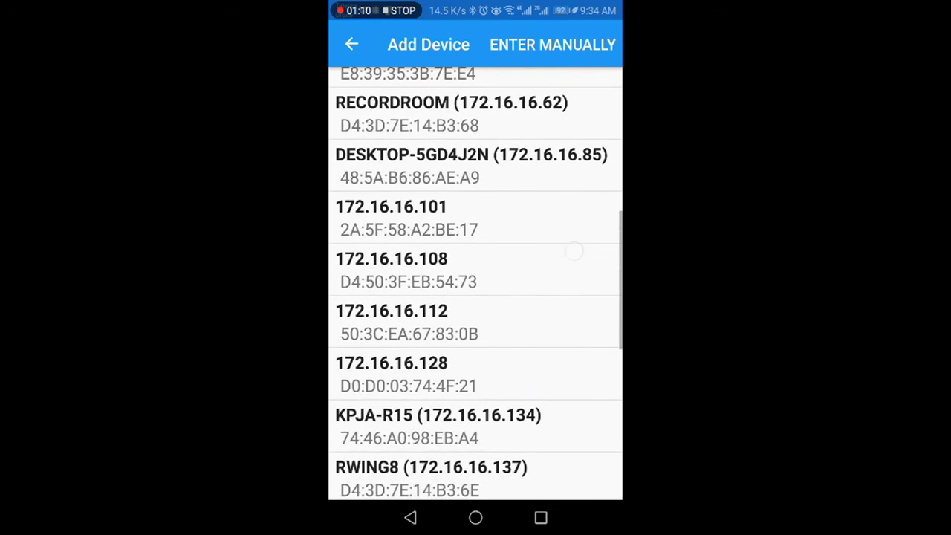
pyautogui.moveTo(538, 357); pyautogui.dragTo(601, 180)
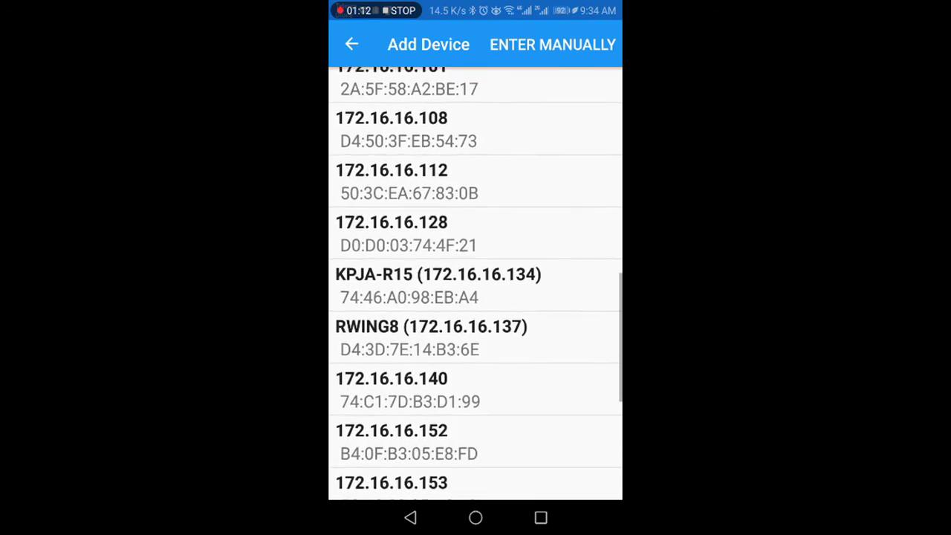
pyautogui.moveTo(580, 312); pyautogui.dragTo(578, 529)
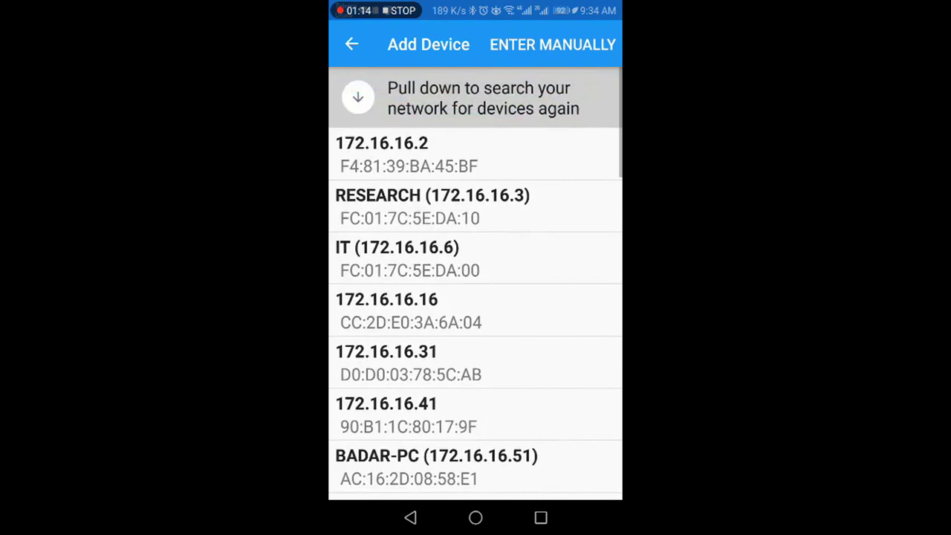
pyautogui.moveTo(590, 271); pyautogui.dragTo(590, 197)
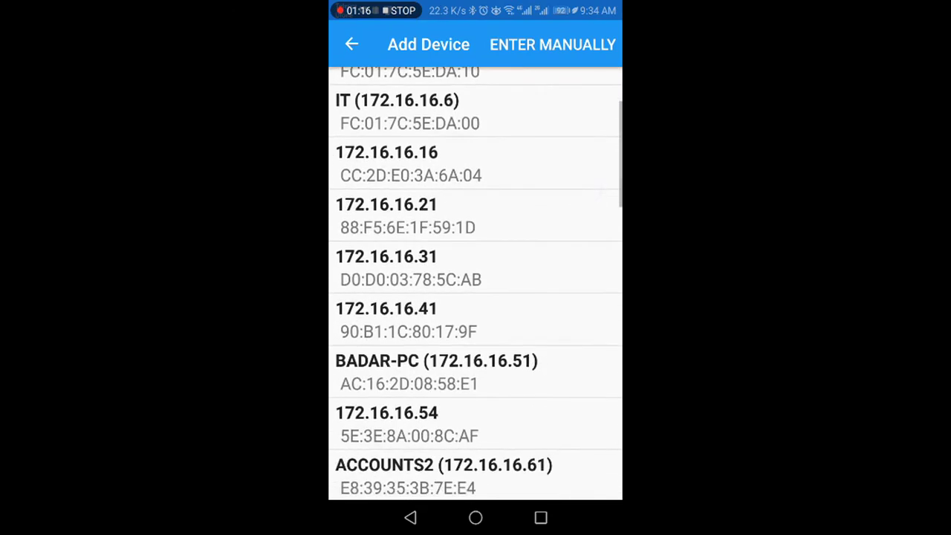
pyautogui.moveTo(577, 399); pyautogui.dragTo(579, 238)
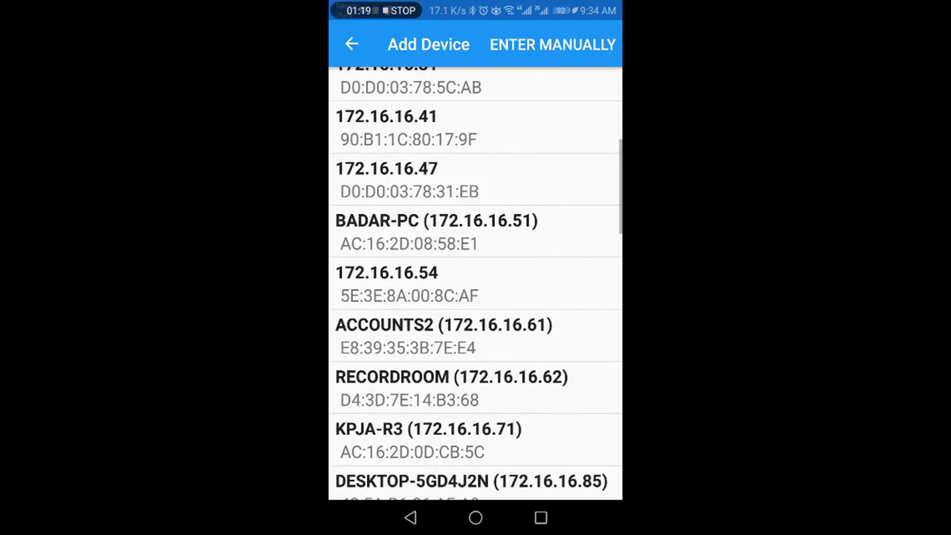
pyautogui.moveTo(545, 347); pyautogui.dragTo(575, 259)
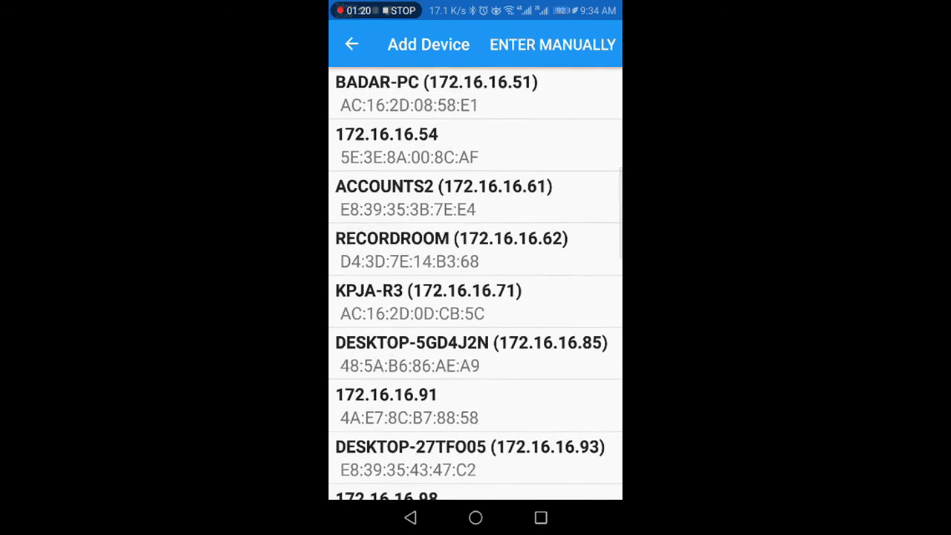
pyautogui.moveTo(539, 422); pyautogui.dragTo(599, 254)
pyautogui.moveTo(547, 295); pyautogui.dragTo(599, 174)
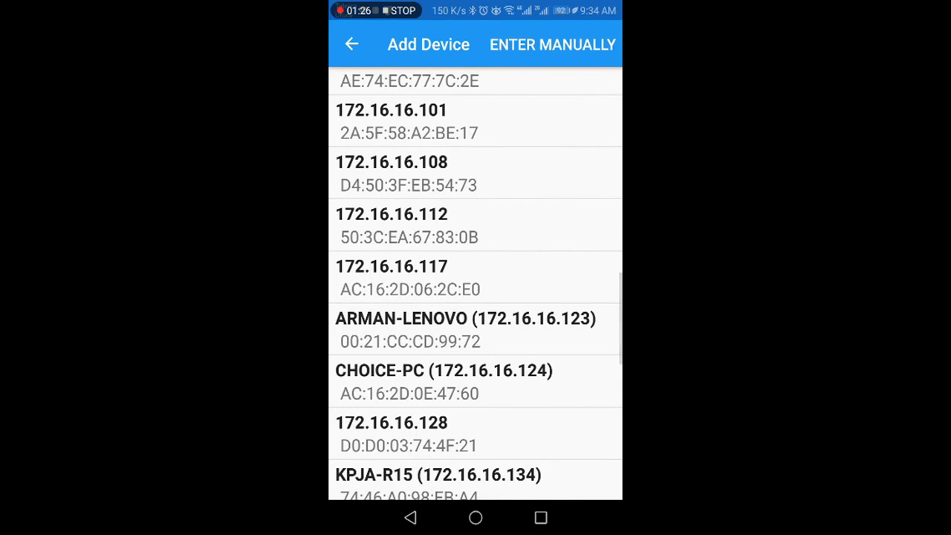
pyautogui.click(584, 328)
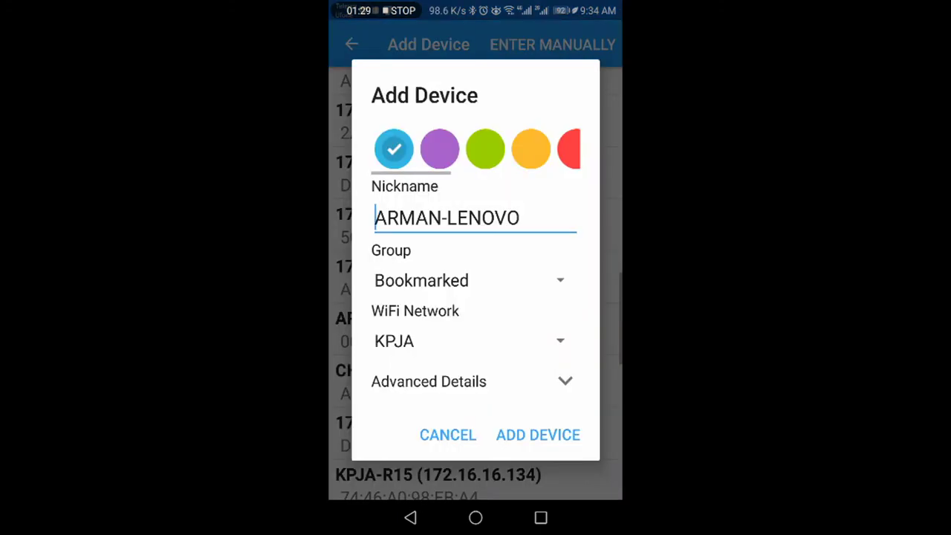
pyautogui.click(550, 436)
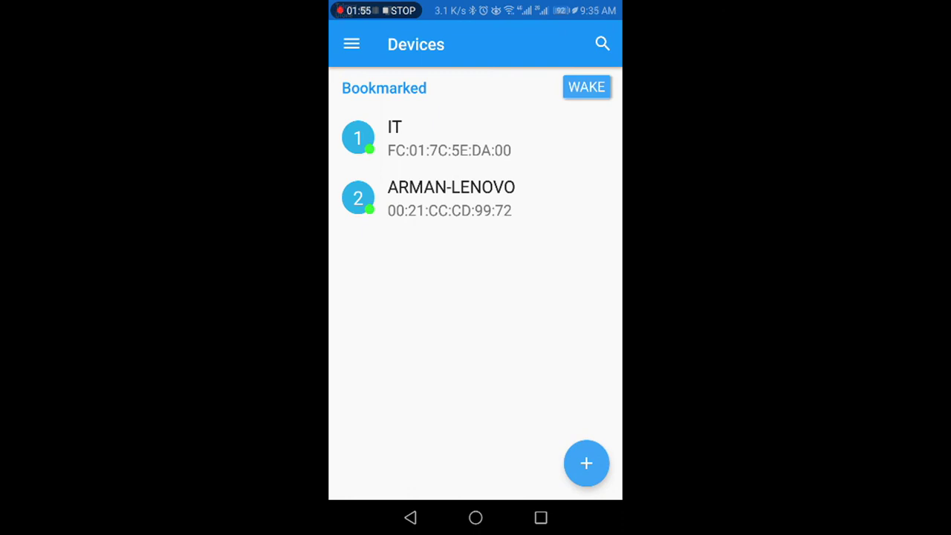
# Step: Refresh the status of the bookmarked devices in the device list
pyautogui.moveTo(424, 357); pyautogui.dragTo(422, 285)
pyautogui.moveTo(436, 293); pyautogui.dragTo(435, 376)
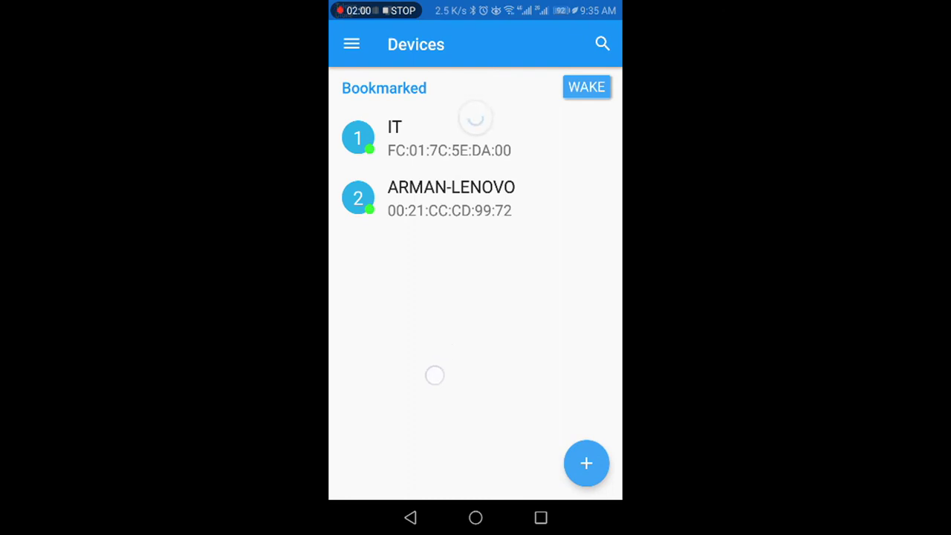
pyautogui.moveTo(453, 416); pyautogui.dragTo(553, 205)
# Step: Send the wake signal to the Lenovo laptop and to all devices in the Bookmarked group
pyautogui.click(480, 204)
pyautogui.click(595, 87)
pyautogui.click(587, 87)
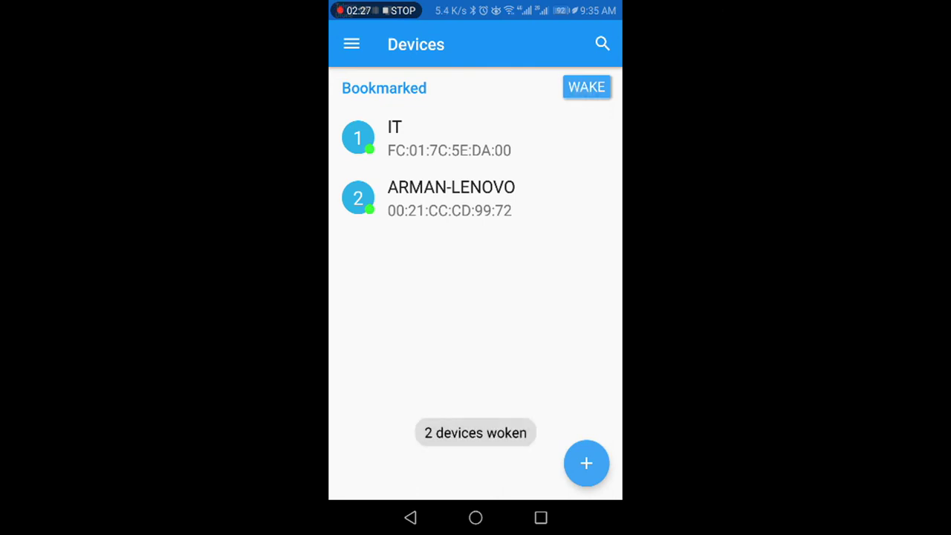